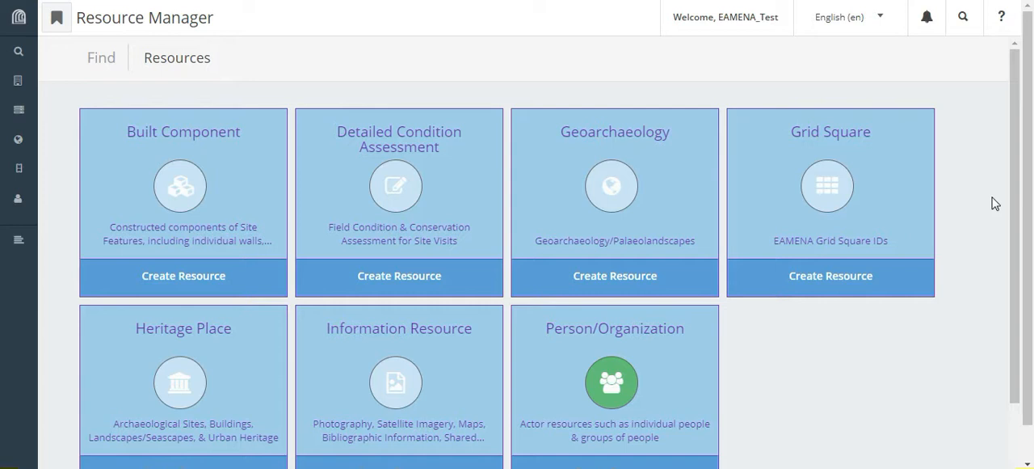
- Create a new Person/Organization resource
left_click_drag(1013, 169, 1016, 224)
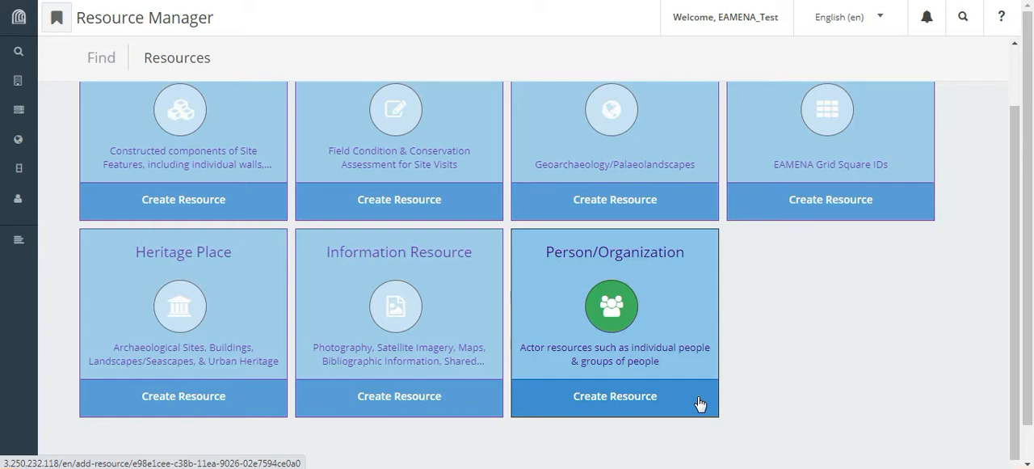
mouse_move(64, 114)
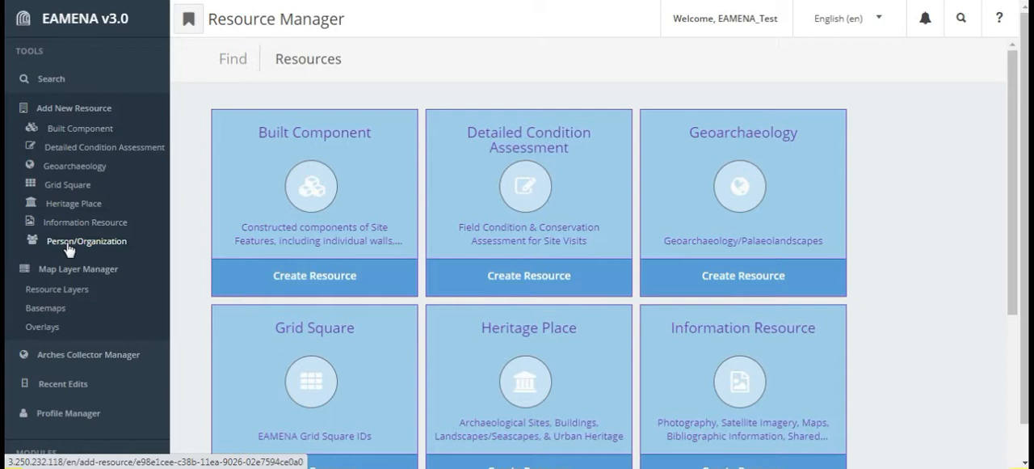
scroll(907, 299, "down", 4)
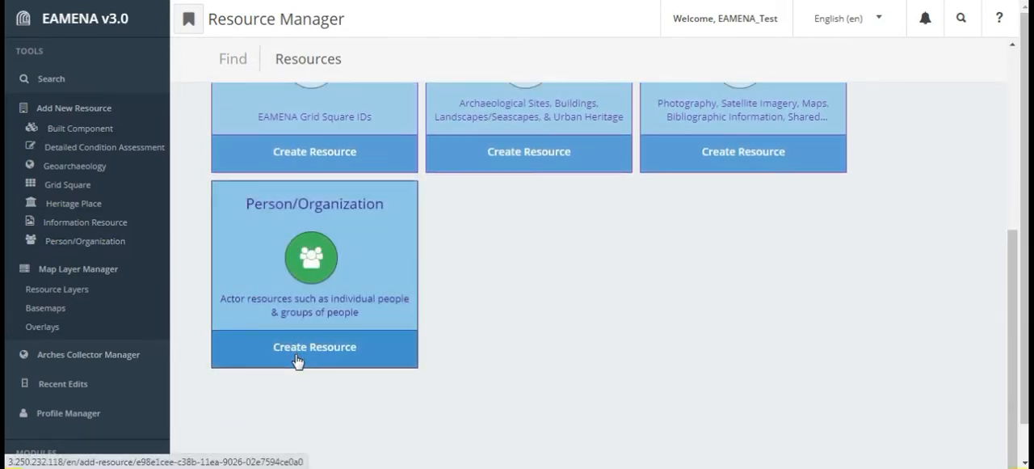
left_click(297, 355)
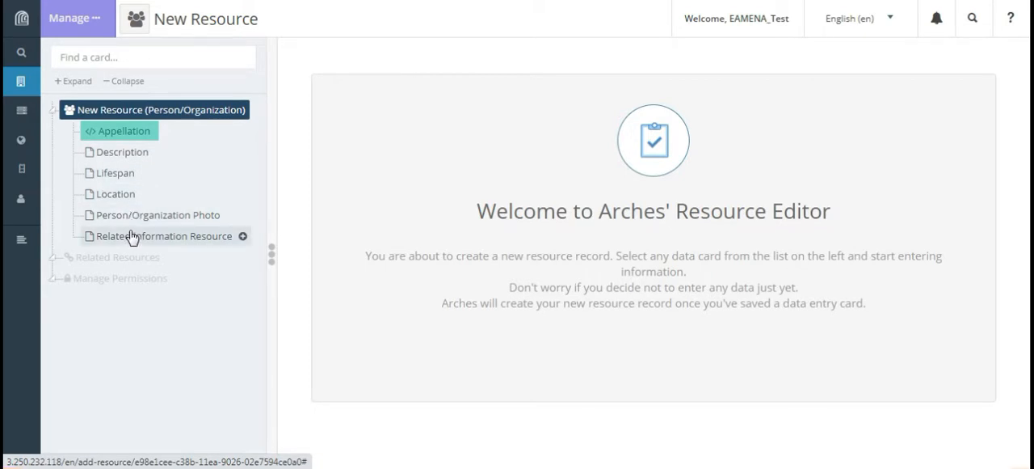
- Fill in the person's full name as Actor/Investigator Name in a new Appellation card and add the card, leaving the alternate language name blank
left_click(137, 132)
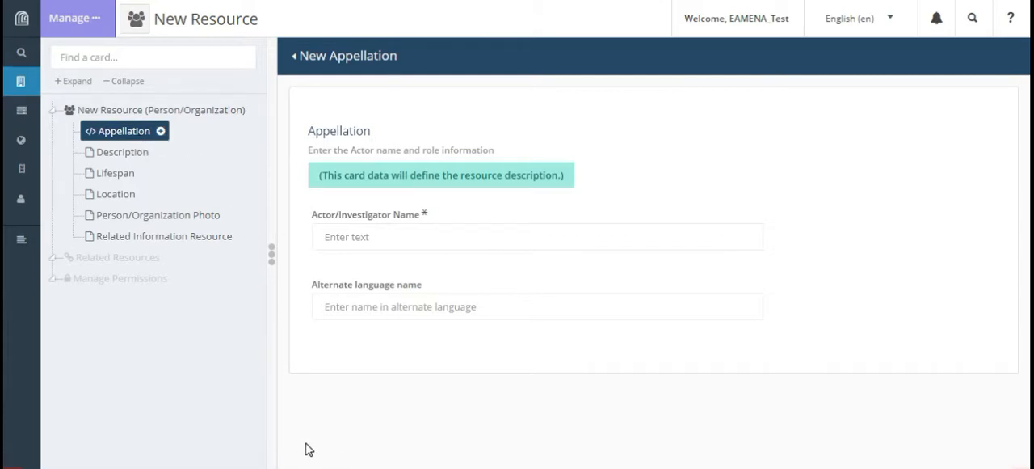
left_click(636, 240)
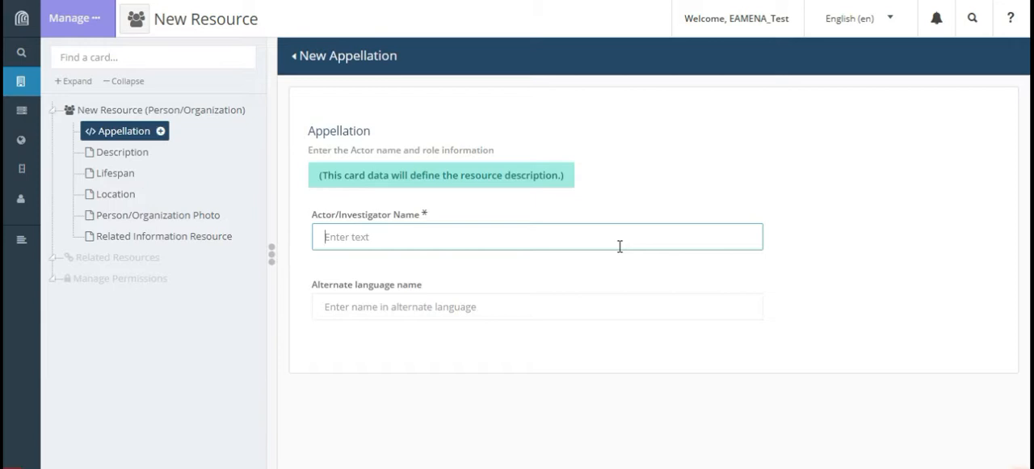
type("John Smith")
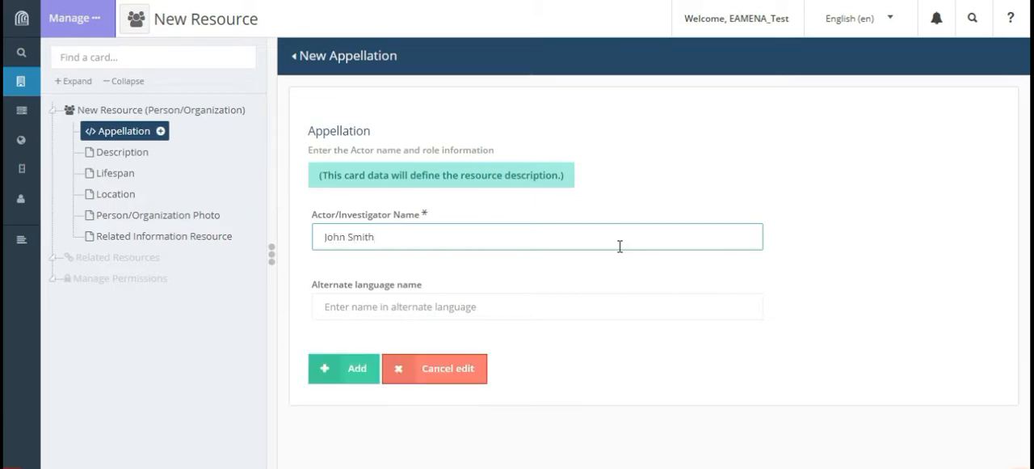
left_click(400, 304)
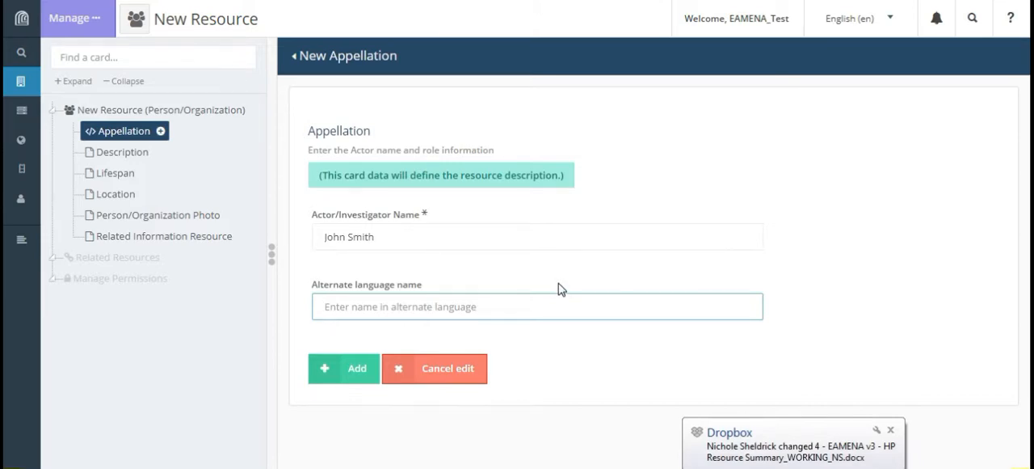
left_click(357, 378)
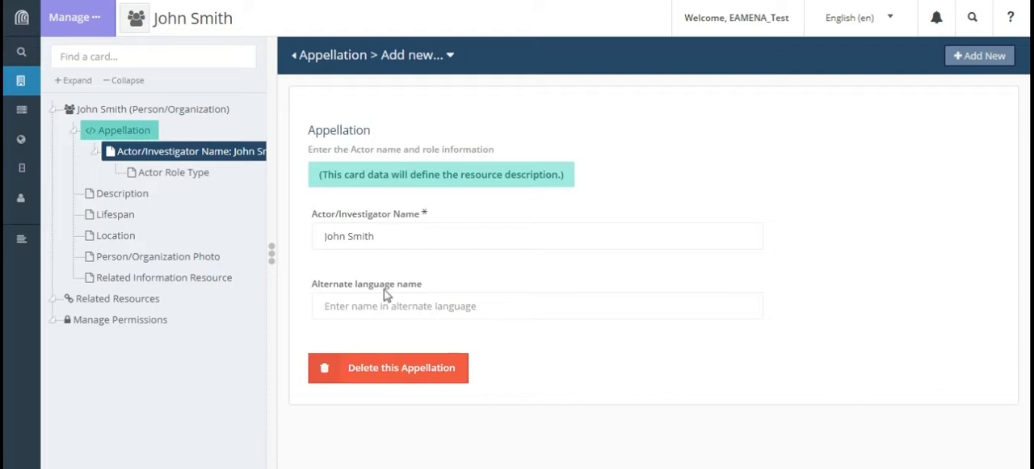
- Start an Actor Role Type record under the appellation with EAMENA Project Staff as the Investigator Role Type
left_click(200, 175)
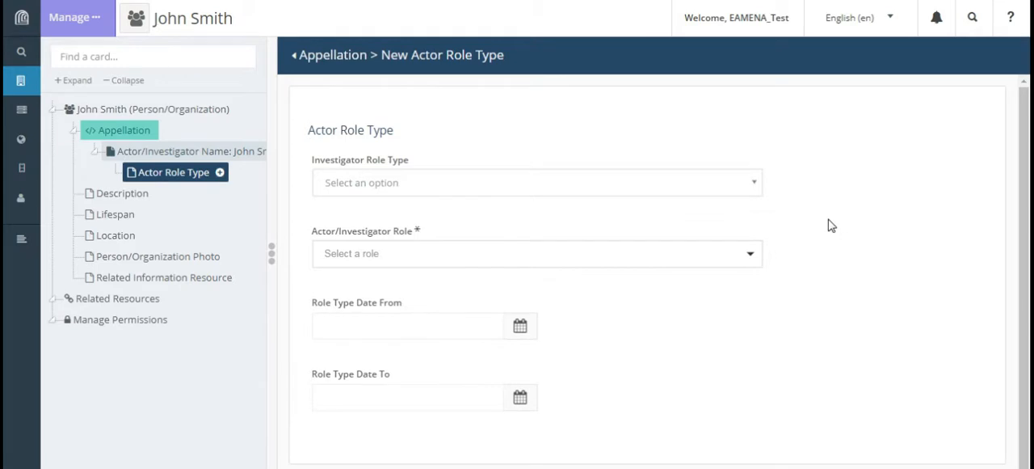
left_click(758, 189)
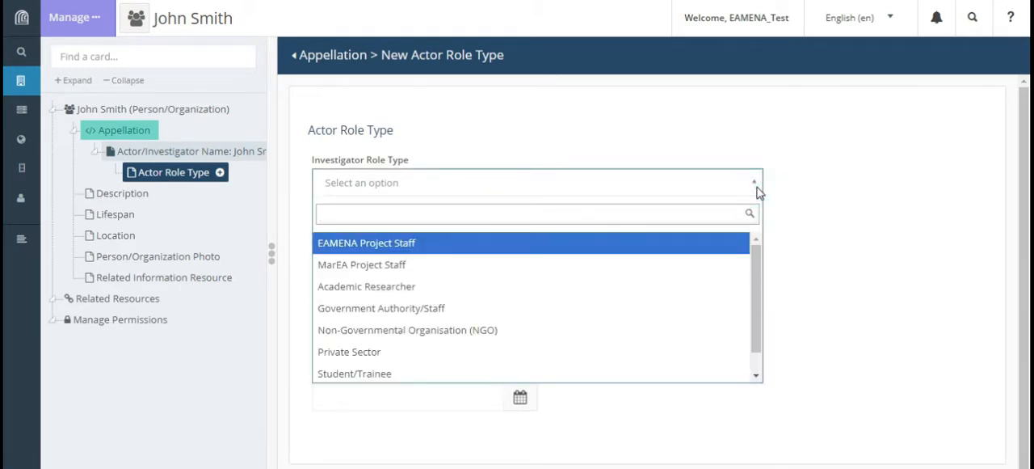
left_click(562, 252)
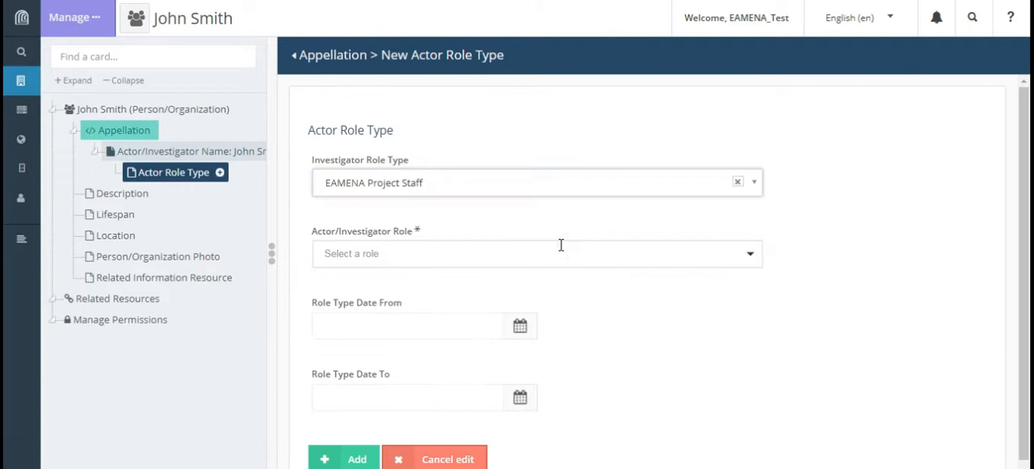
left_click(788, 249)
scroll(788, 251, "down", 1)
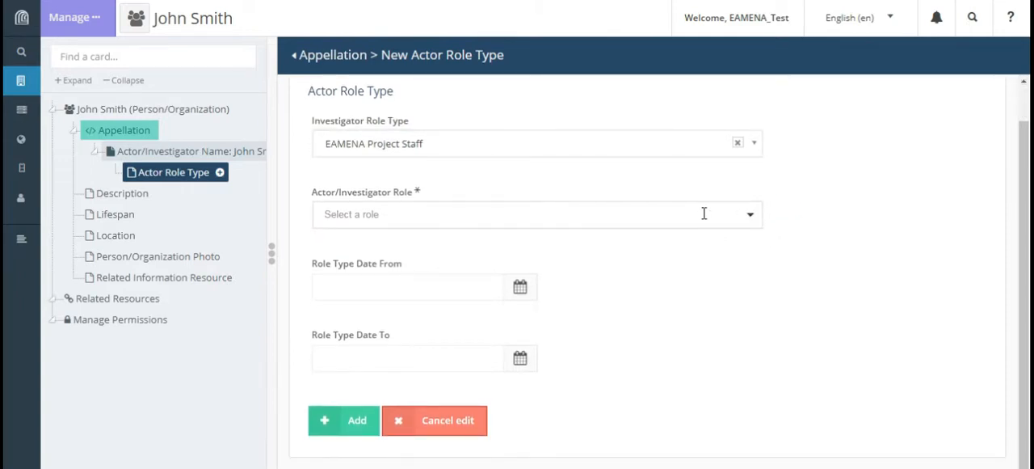
- Set the Actor/Investigator Role to Archaeological/Research
left_click(748, 213)
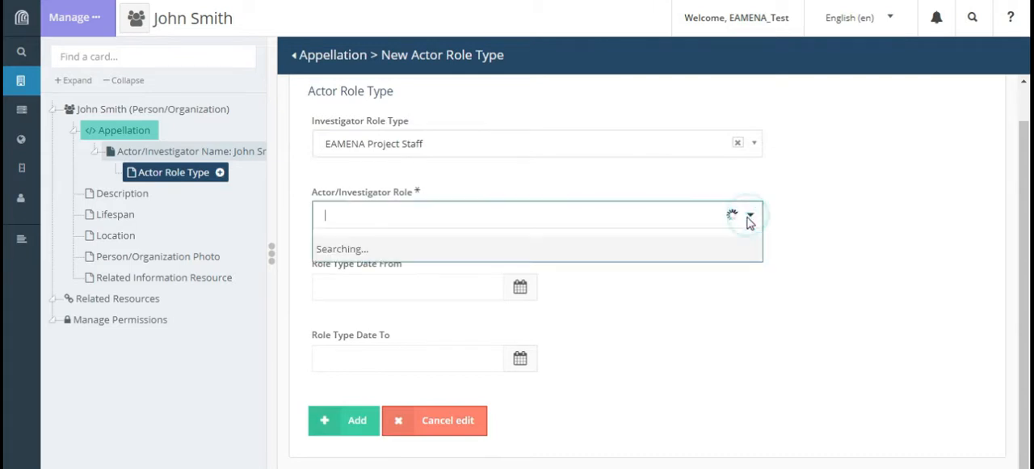
scroll(547, 344, "down", 3)
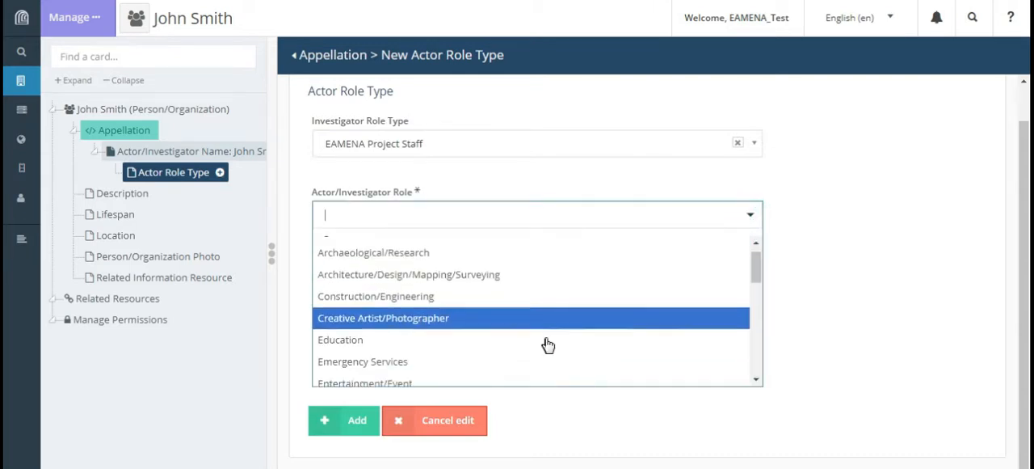
scroll(550, 344, "down", 2)
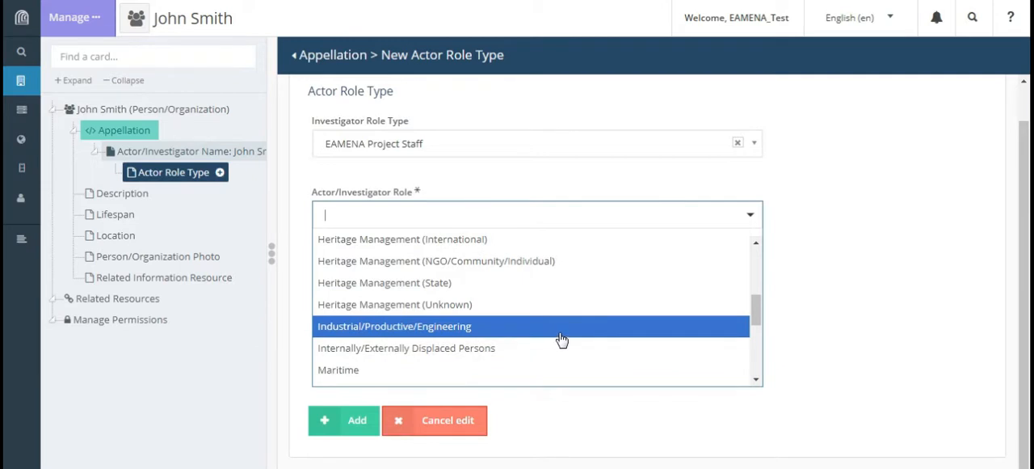
scroll(562, 341, "up", 2)
scroll(560, 339, "up", 3)
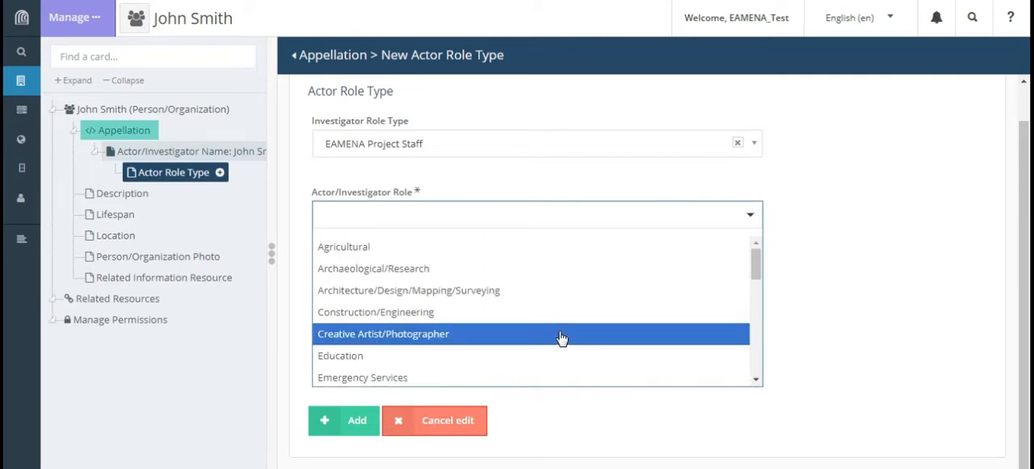
left_click(489, 271)
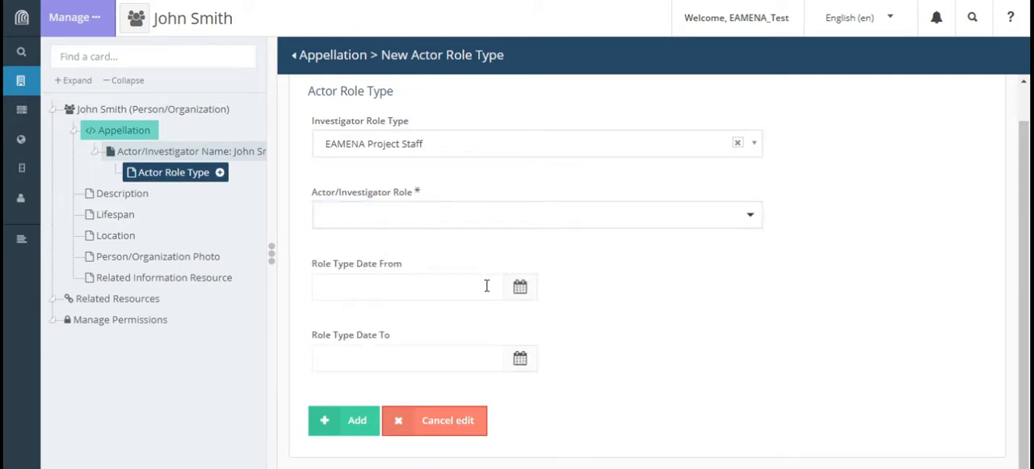
left_click(751, 215)
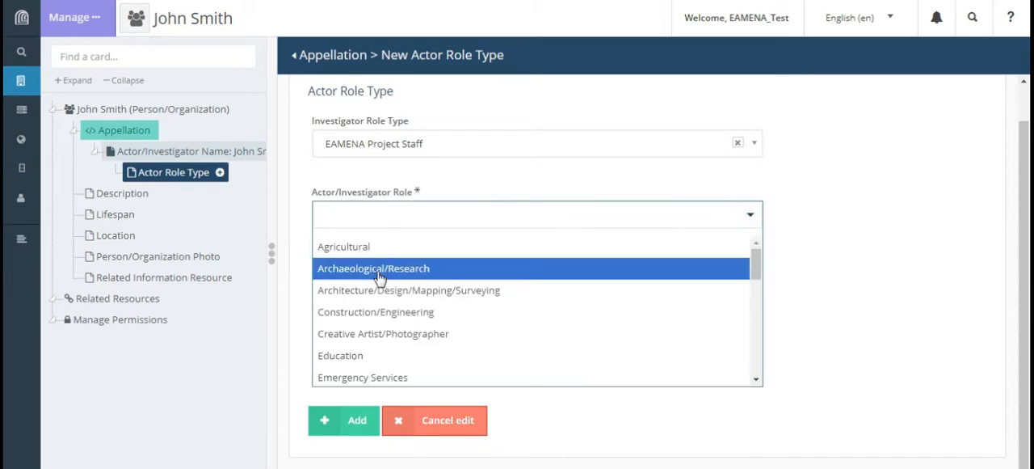
left_click(380, 276)
- Set Role Type Date From to 2020-09-14, add the Actor Role Type record, and open another blank one
left_click(351, 286)
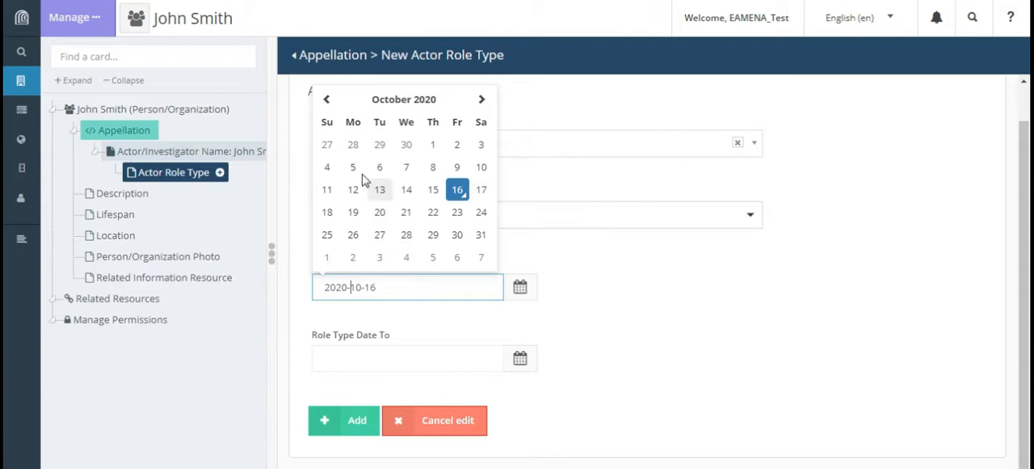
left_click(327, 99)
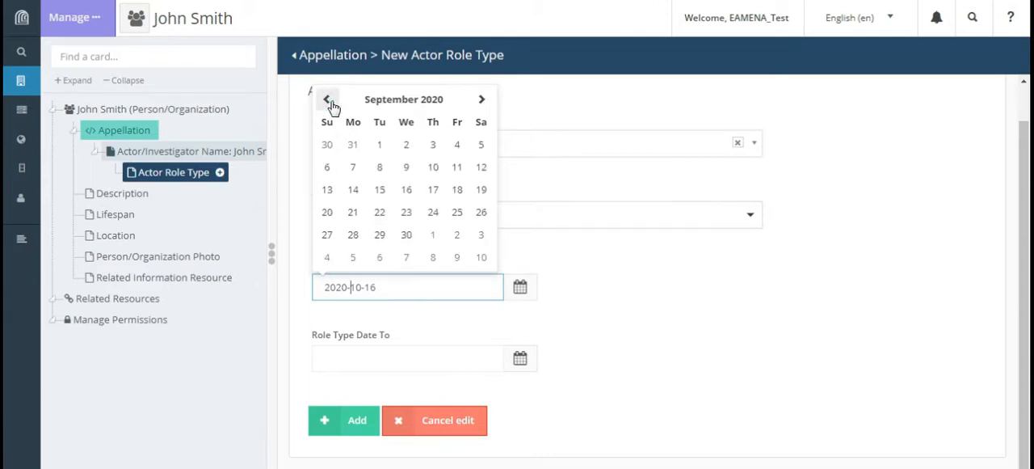
left_click(353, 189)
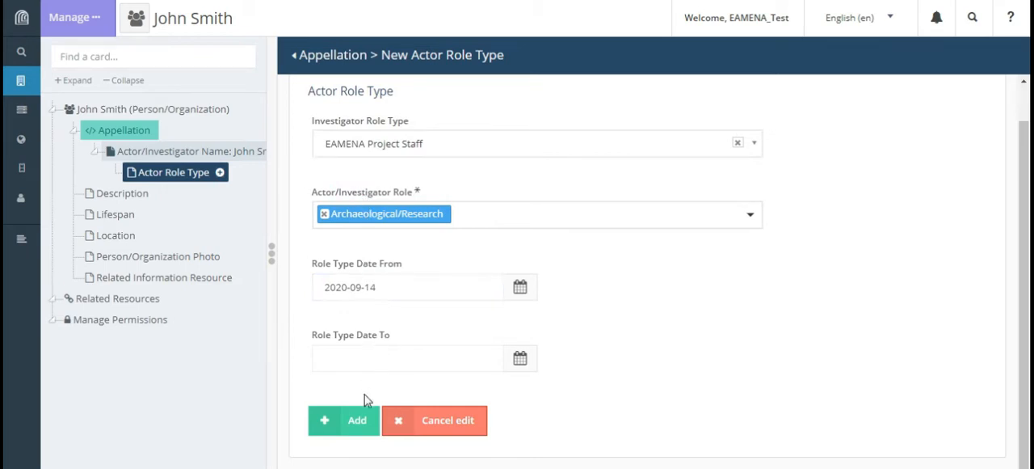
left_click(359, 420)
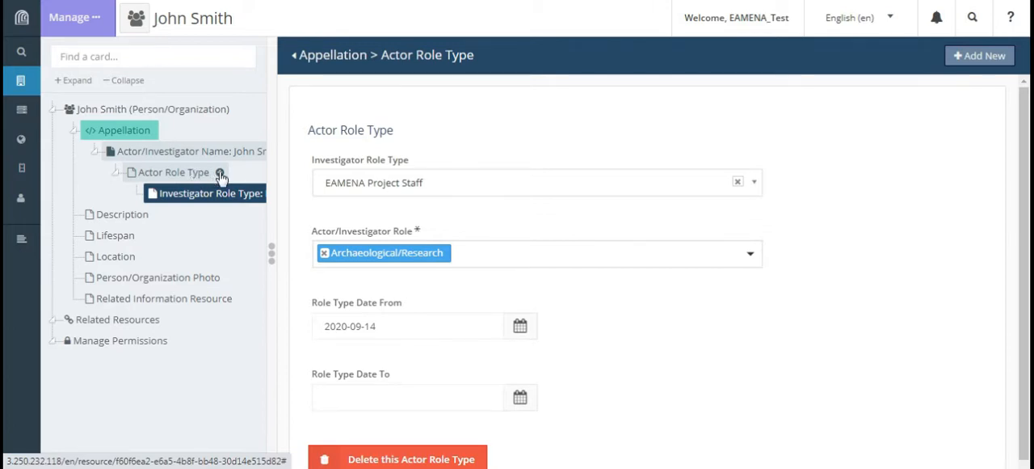
left_click(220, 173)
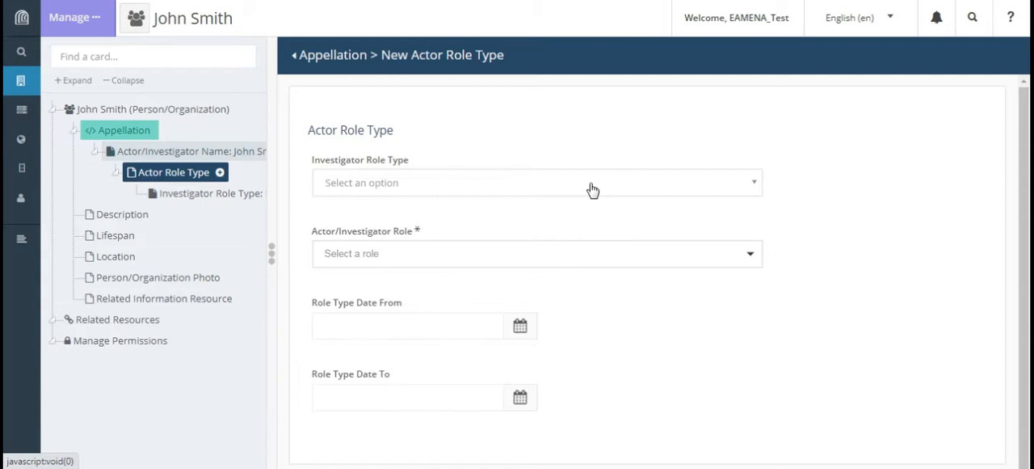
- Add a Description card of type General Description containing the text "Test"
left_click(119, 216)
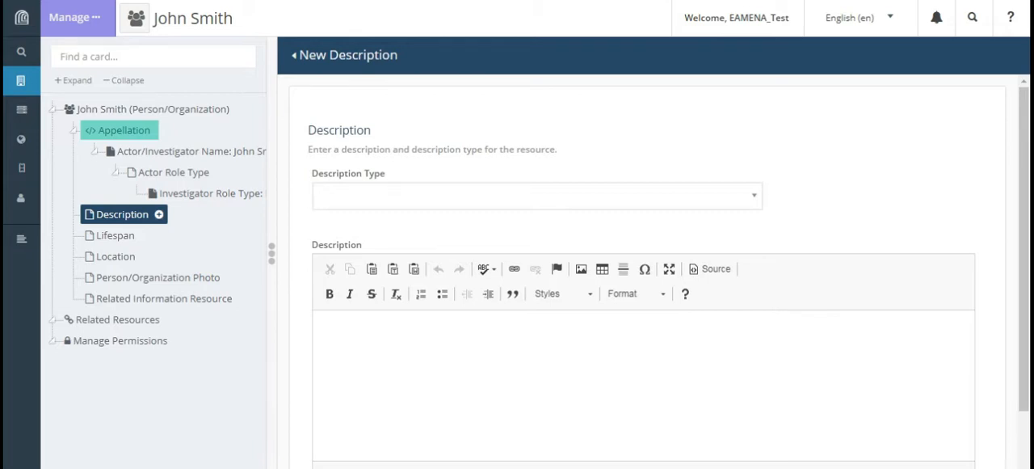
left_click(753, 200)
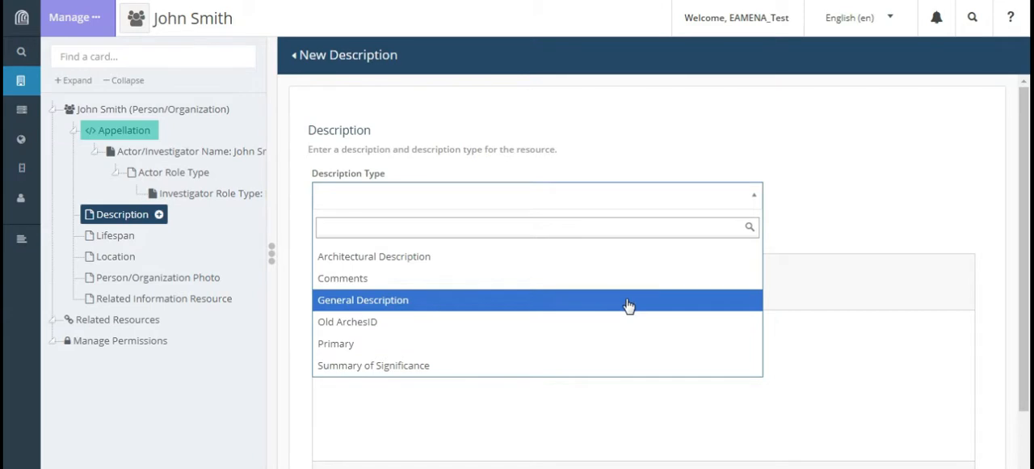
left_click(628, 305)
left_click(529, 330)
scroll(541, 327, "down", 1)
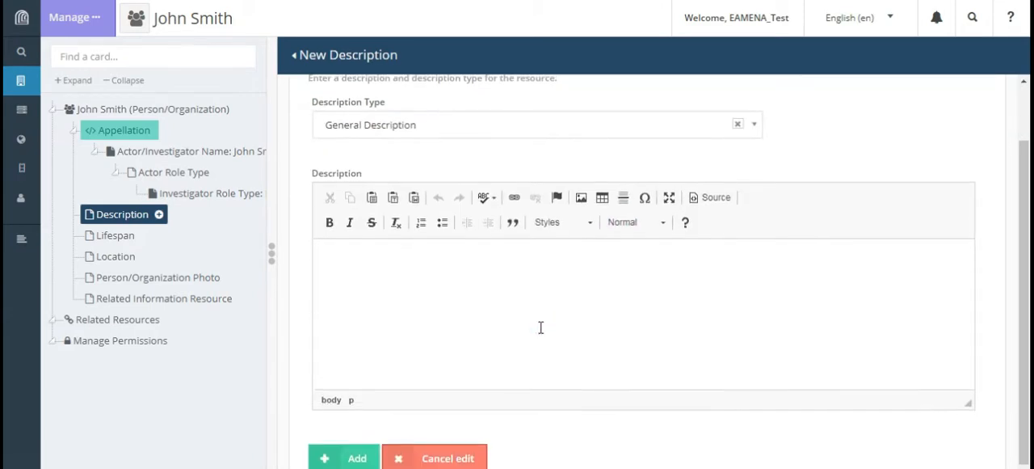
scroll(541, 328, "down", 1)
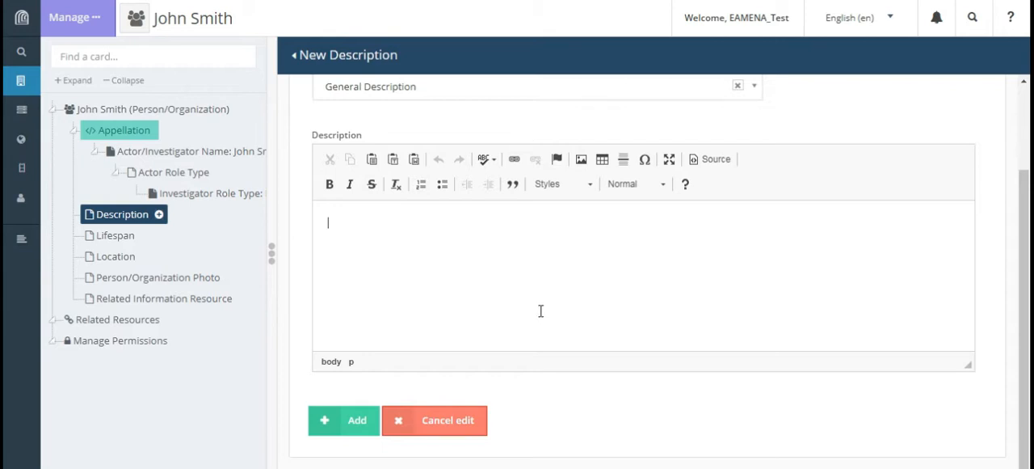
type("Test")
left_click(357, 422)
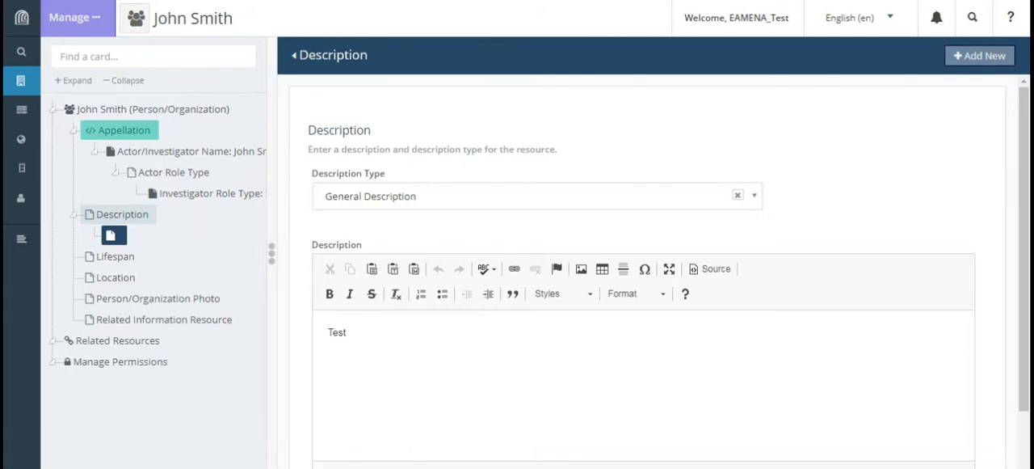
- Open a new Lifespan card and choose the person's date of birth from the calendar
left_click(122, 214)
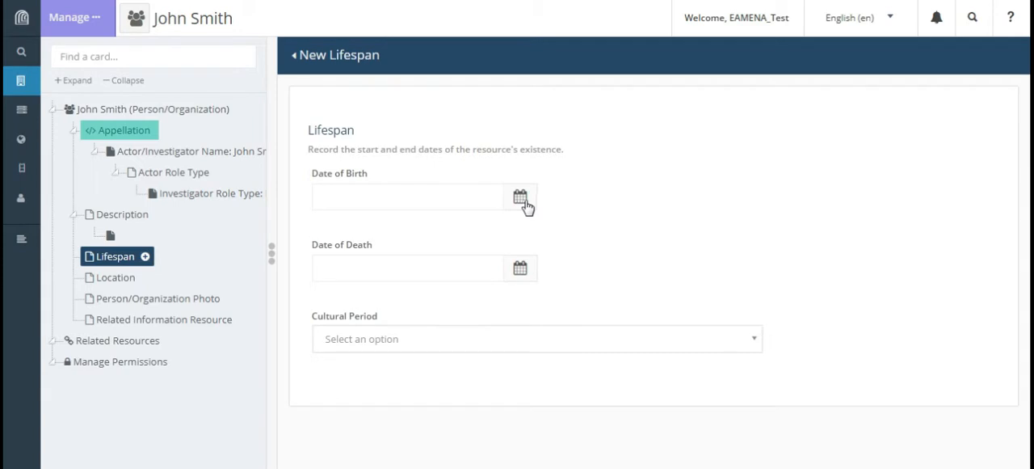
left_click(479, 199)
left_click(393, 228)
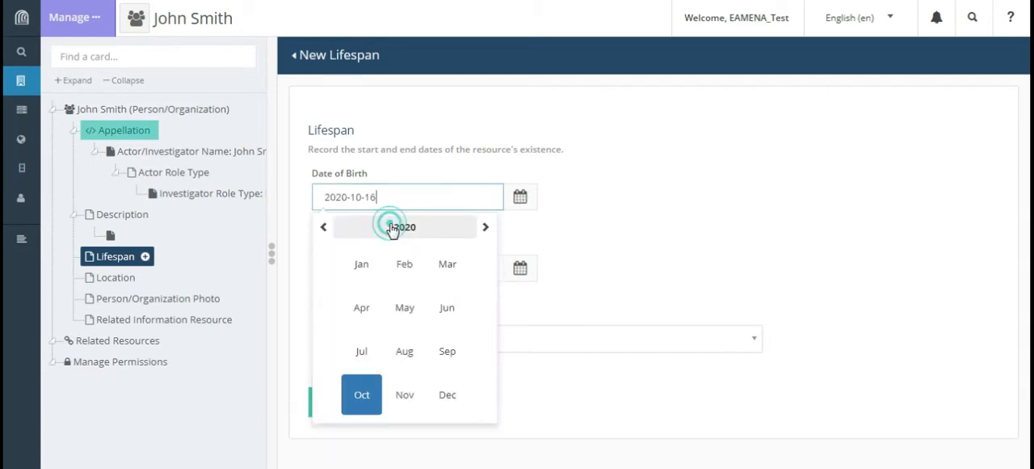
left_click(323, 231)
left_click(323, 231)
left_click(322, 231)
left_click(323, 231)
left_click(322, 231)
left_click(323, 231)
left_click(322, 231)
left_click(322, 232)
left_click(322, 231)
left_click(404, 227)
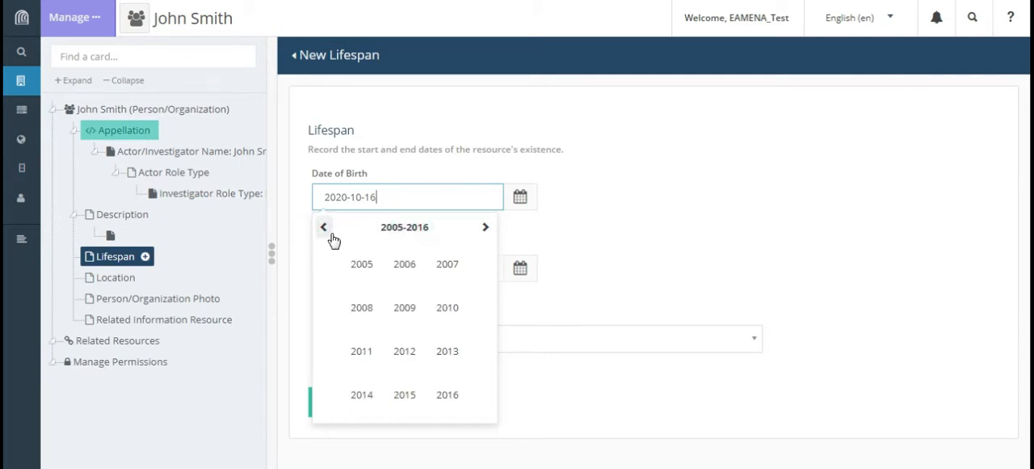
left_click(324, 229)
left_click(447, 308)
left_click(404, 267)
left_click(408, 272)
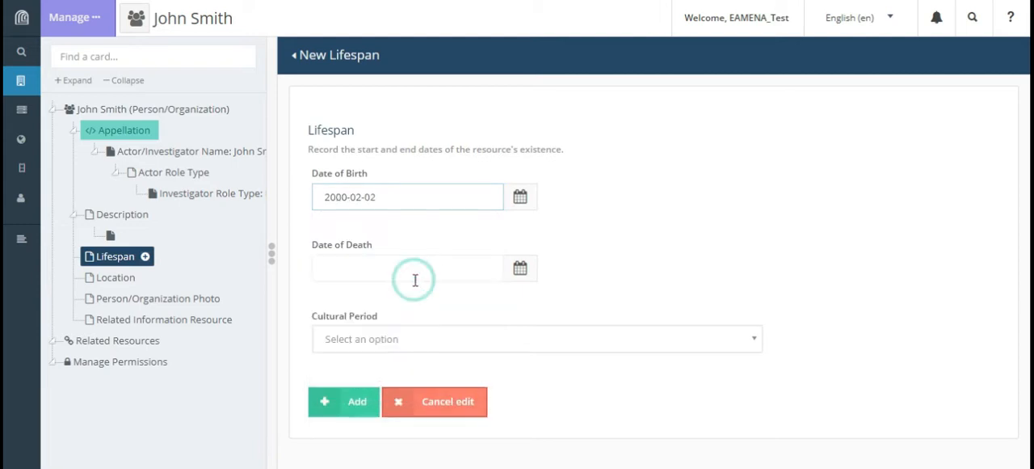
left_click(434, 273)
left_click(439, 269)
double_click(416, 270)
key("BackSpace")
left_click(612, 299)
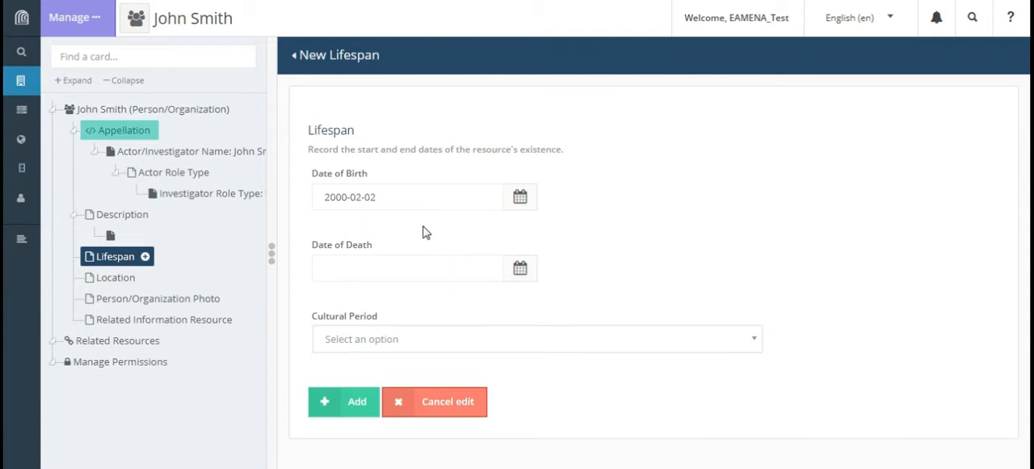
- Replace the full Date of Birth with only the person's birth year and leave the Date of Death empty
left_click(399, 201)
left_click_drag(403, 199, 315, 196)
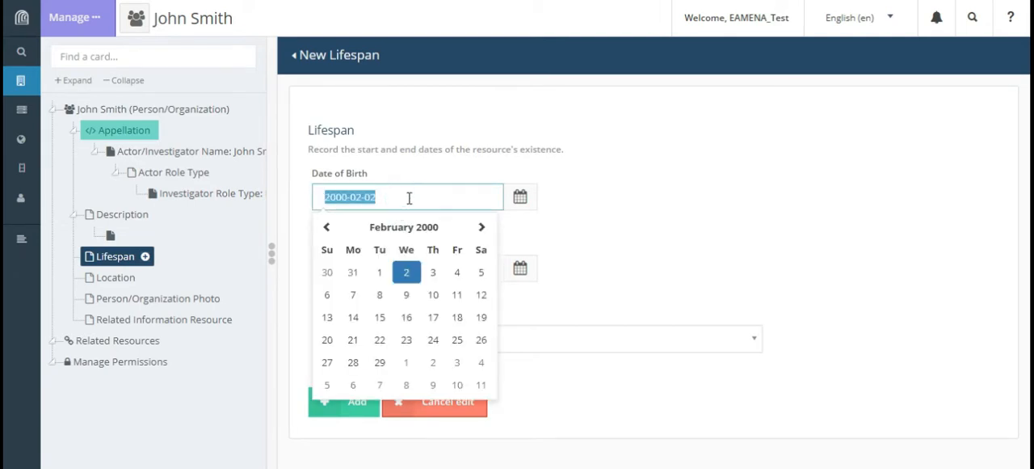
type("2000")
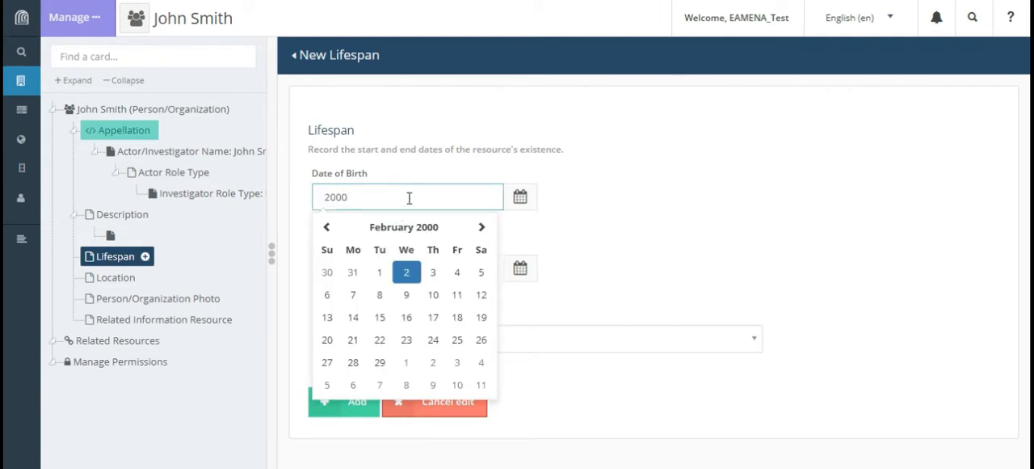
key("Tab")
key("Tab")
left_click(425, 267)
key("ctrl+a")
key("BackSpace")
left_click(612, 241)
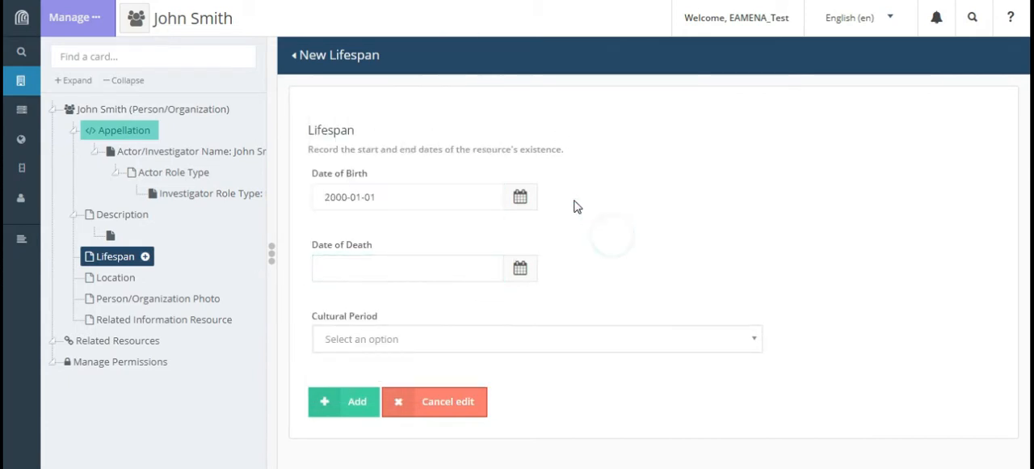
- Look through the Cultural Period options without choosing one and add the Lifespan record
left_click(755, 346)
scroll(663, 251, "down", 15)
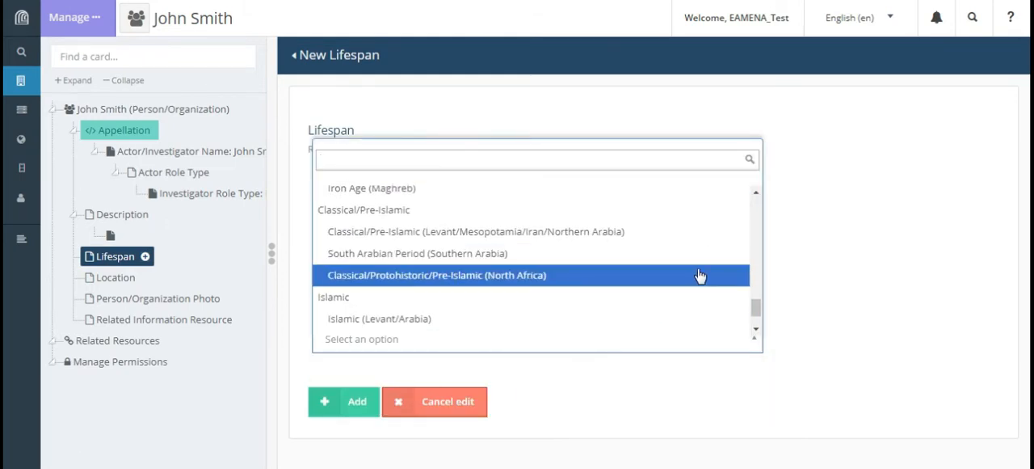
left_click(804, 269)
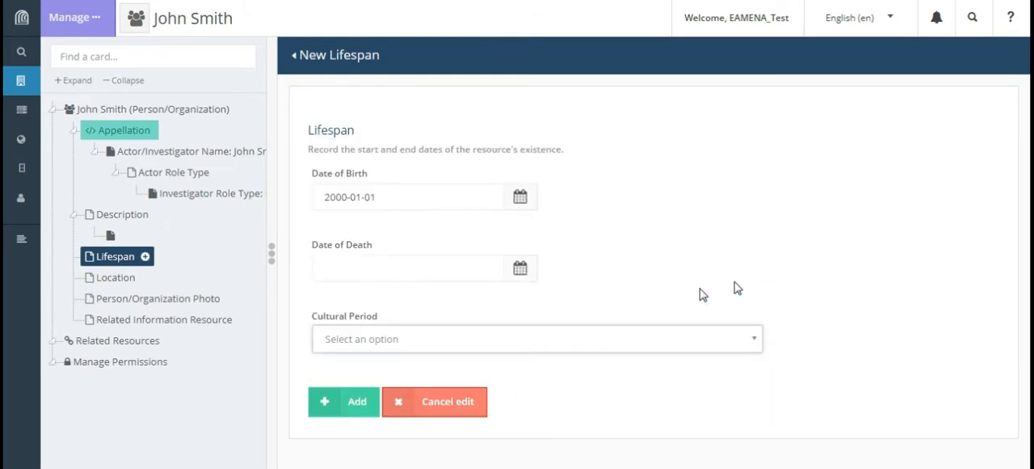
left_click(357, 404)
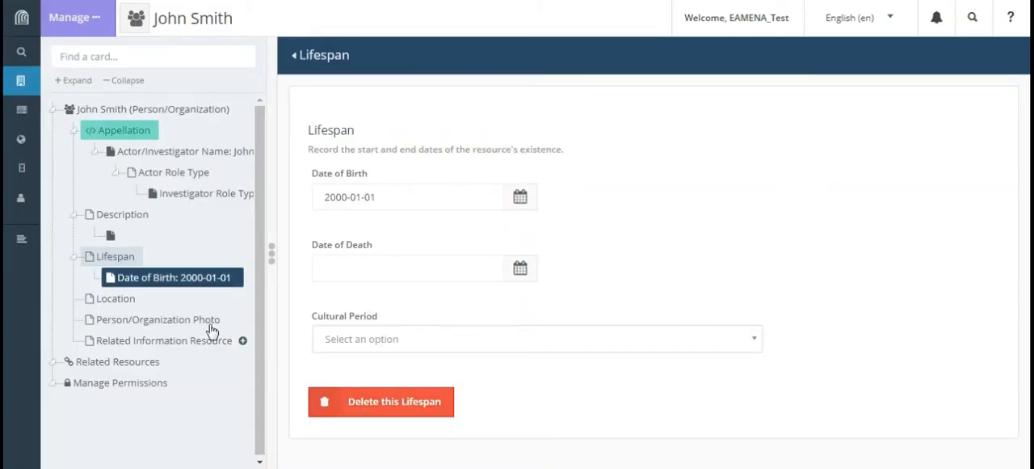
- Open a new Location card and place a point feature on the map at the southern edge of the built-up area inland from the coast
left_click(118, 299)
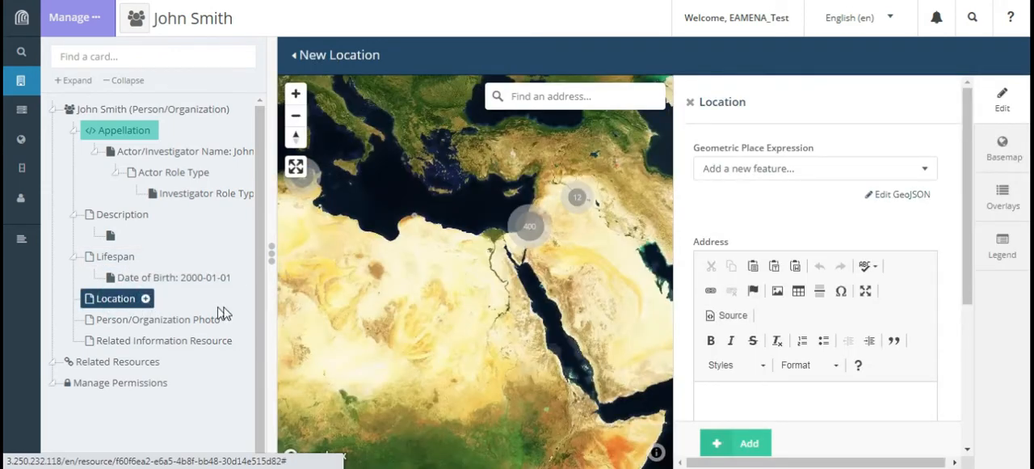
left_click_drag(525, 312, 597, 345)
scroll(808, 275, "down", 5)
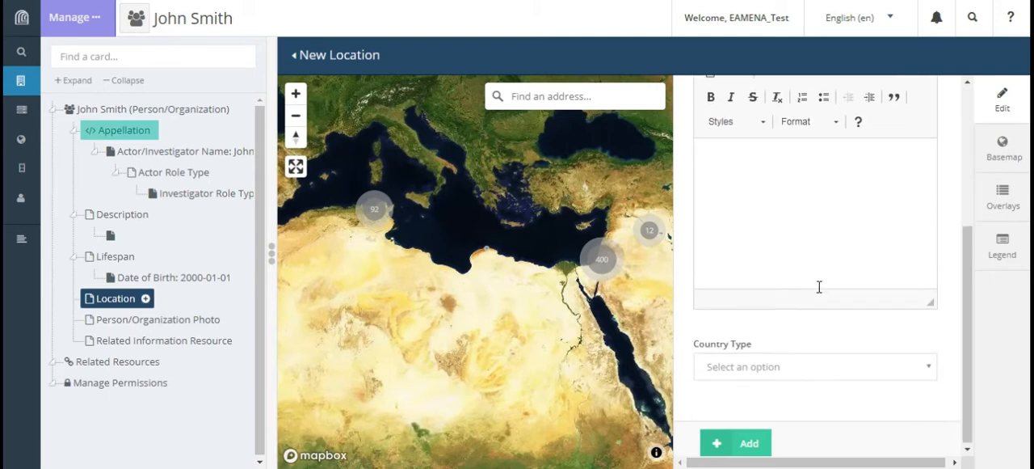
scroll(820, 287, "up", 5)
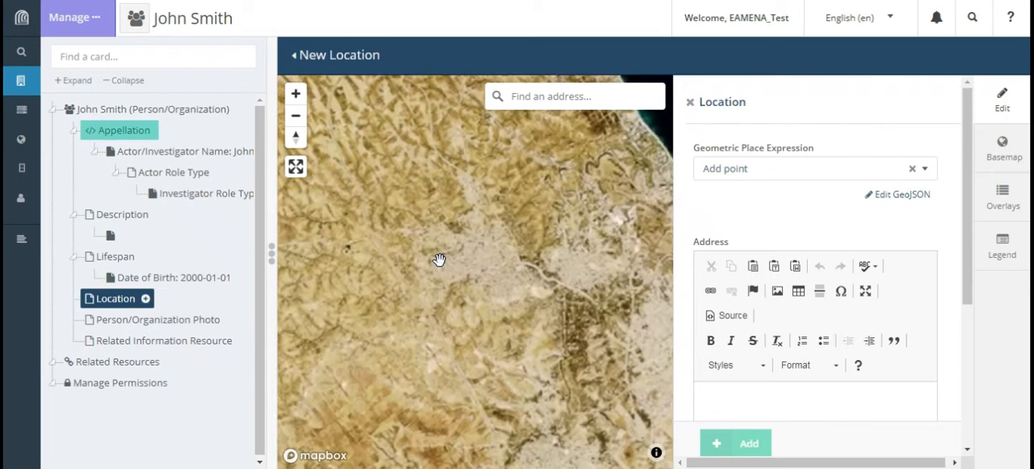
left_click_drag(561, 294, 439, 272)
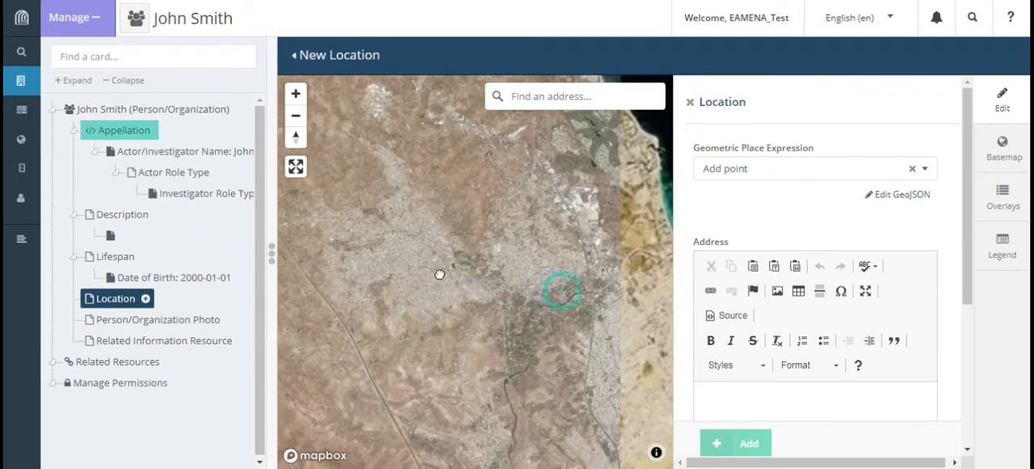
scroll(483, 272, "up", 3)
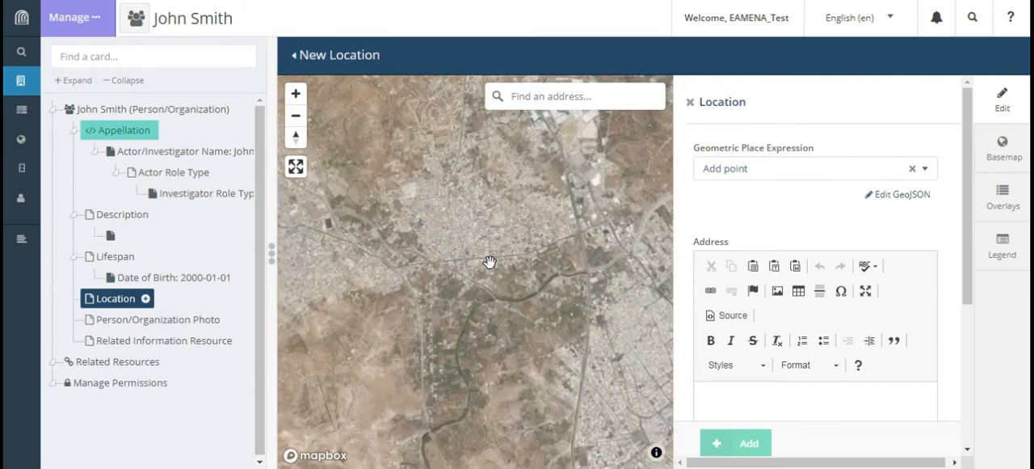
left_click(489, 261)
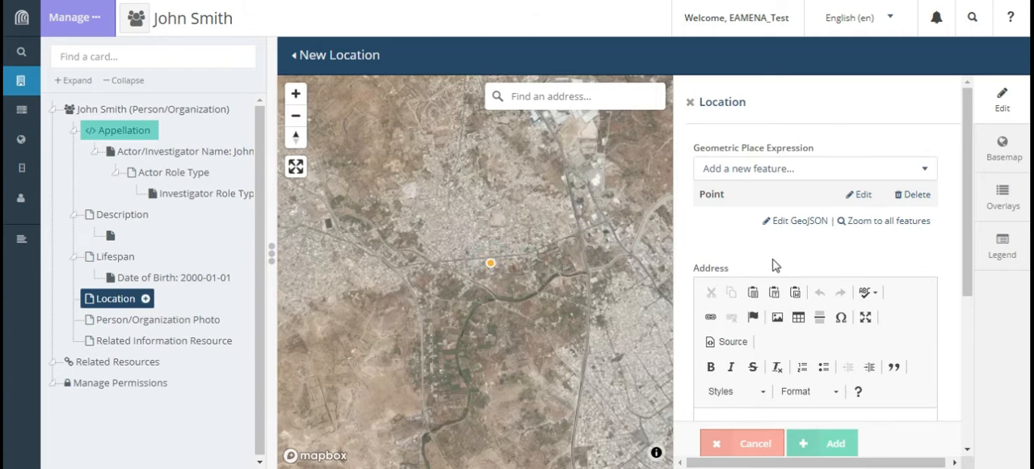
- Leave the Address empty, set the Country Type to Tunisia, and add the Location record
scroll(792, 263, "down", 3)
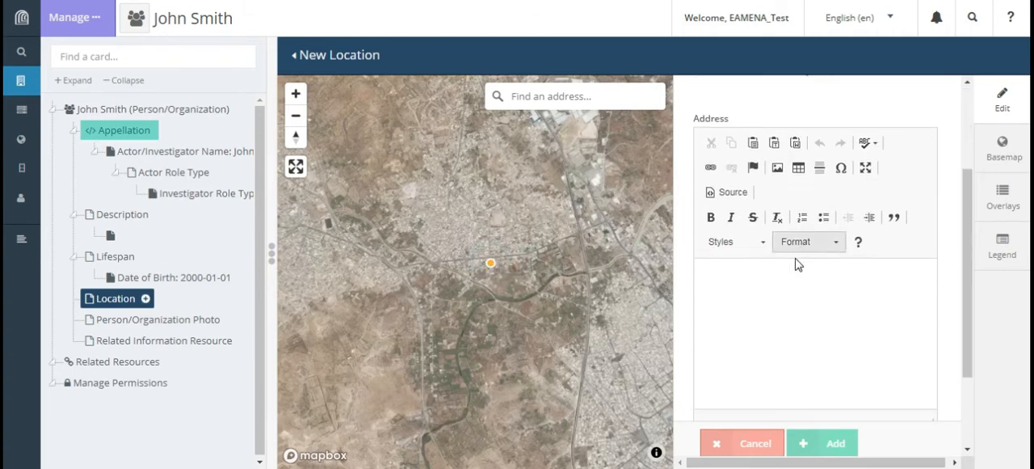
left_click(783, 246)
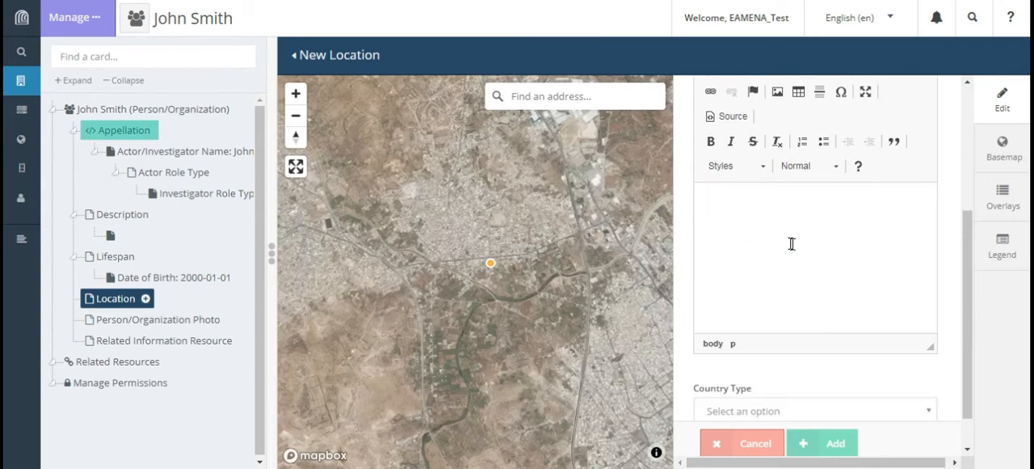
scroll(796, 252, "up", 2)
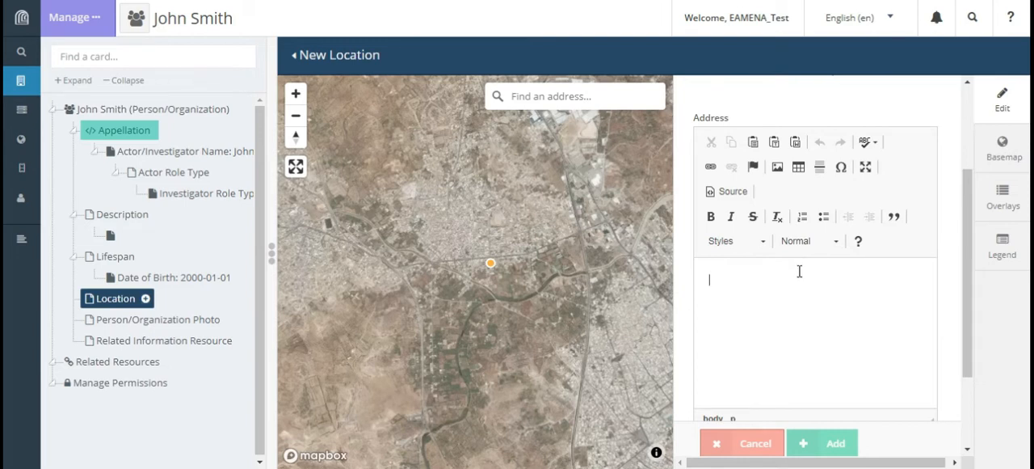
scroll(799, 271, "down", 3)
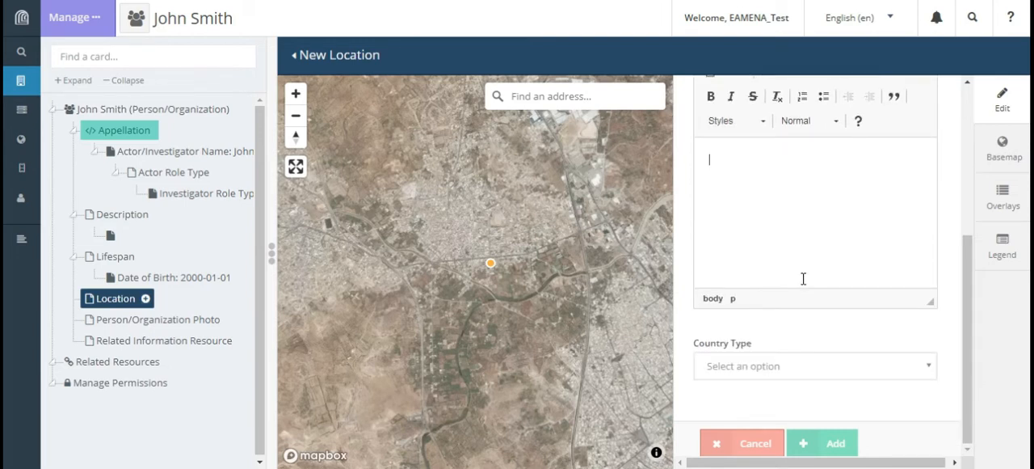
left_click(914, 370)
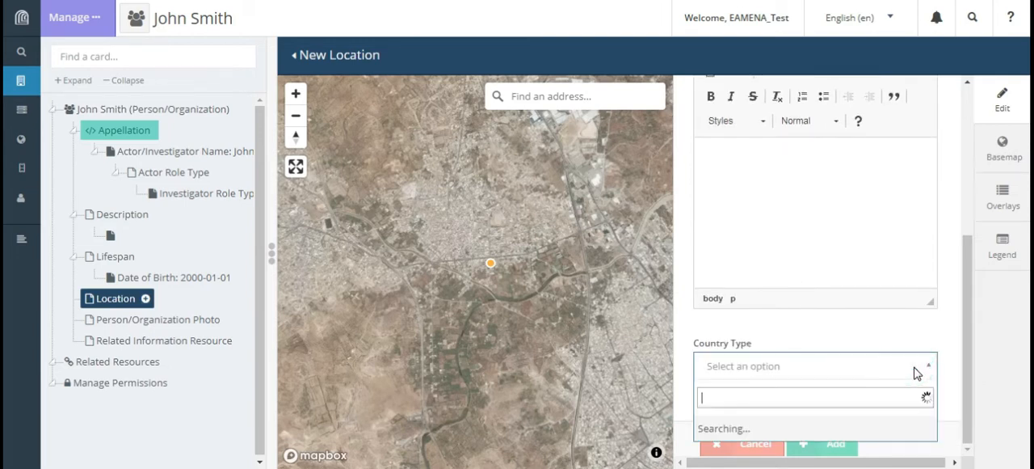
scroll(822, 296, "down", 4)
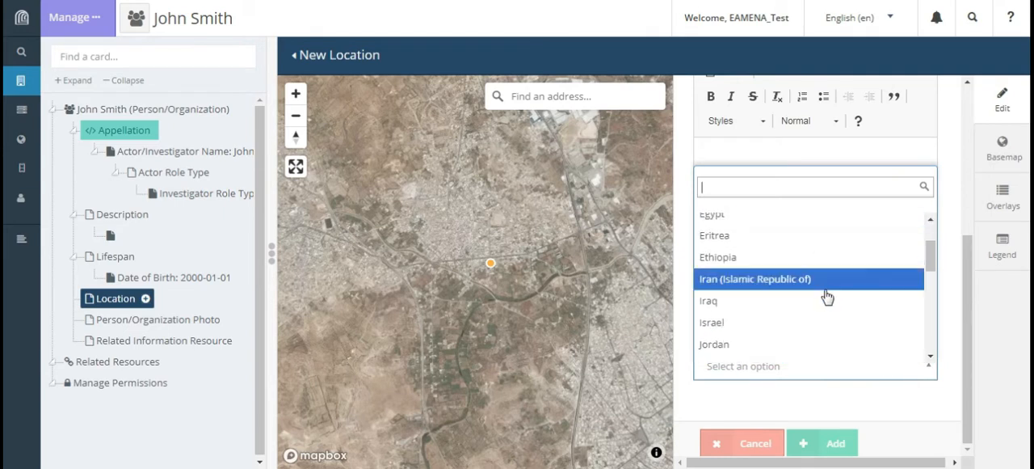
scroll(831, 299, "down", 3)
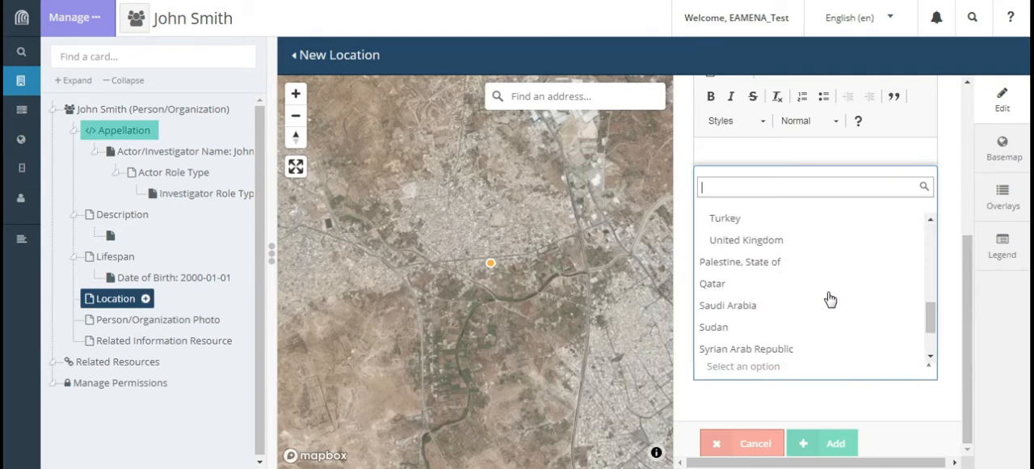
scroll(830, 299, "up", 7)
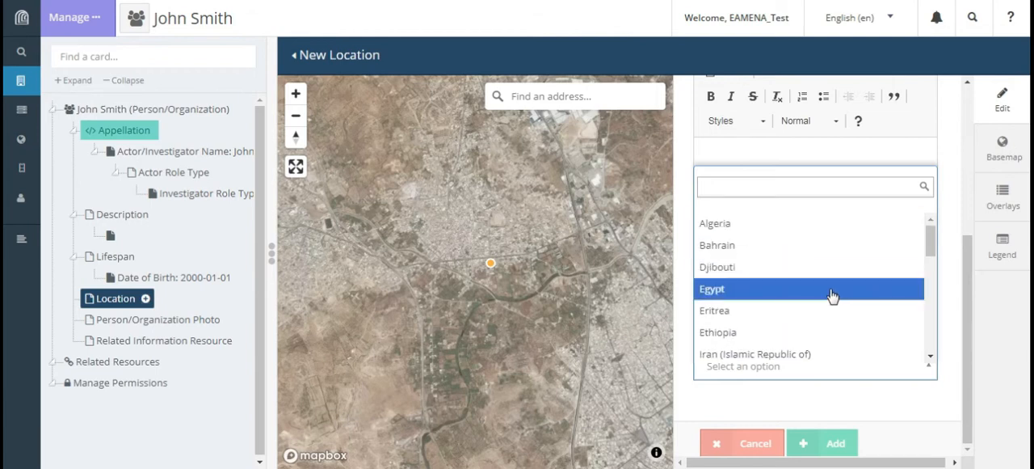
scroll(831, 297, "down", 8)
left_click(796, 288)
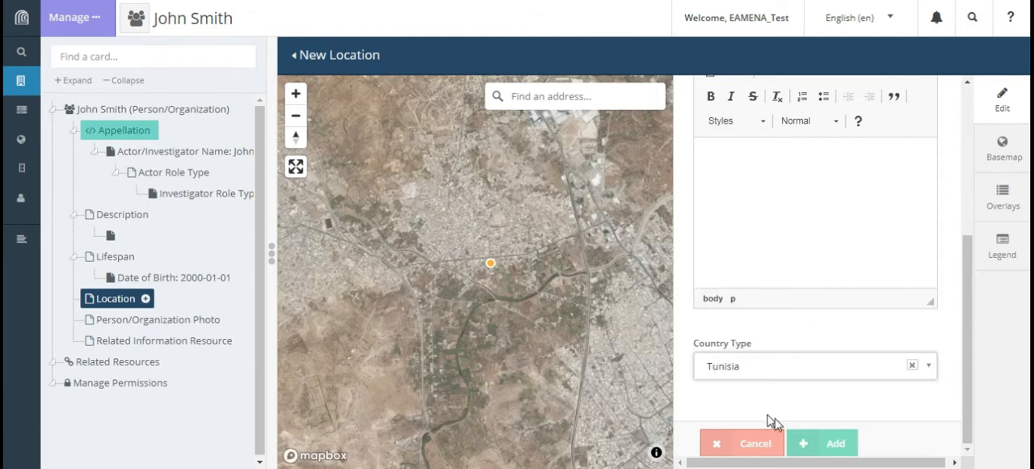
left_click(845, 439)
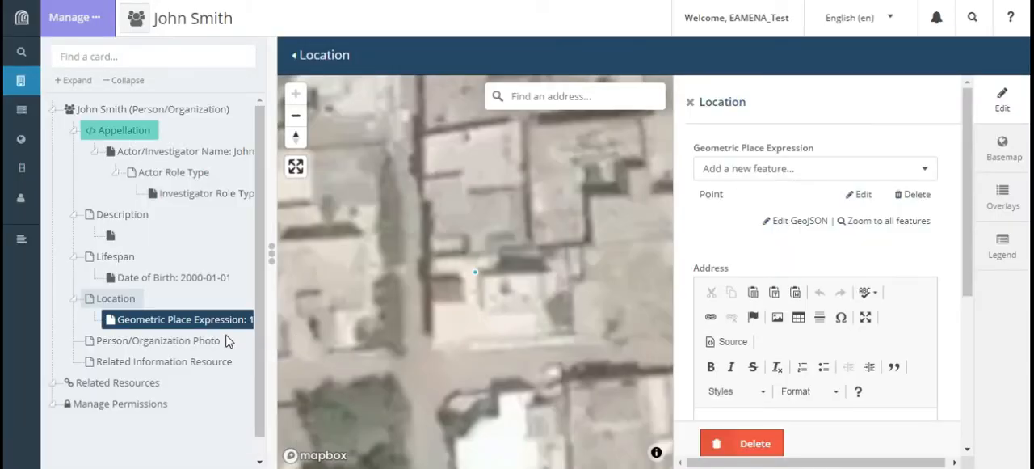
- Open the Person/Organization Photo card and look at the option for selecting photographs to upload
left_click(126, 343)
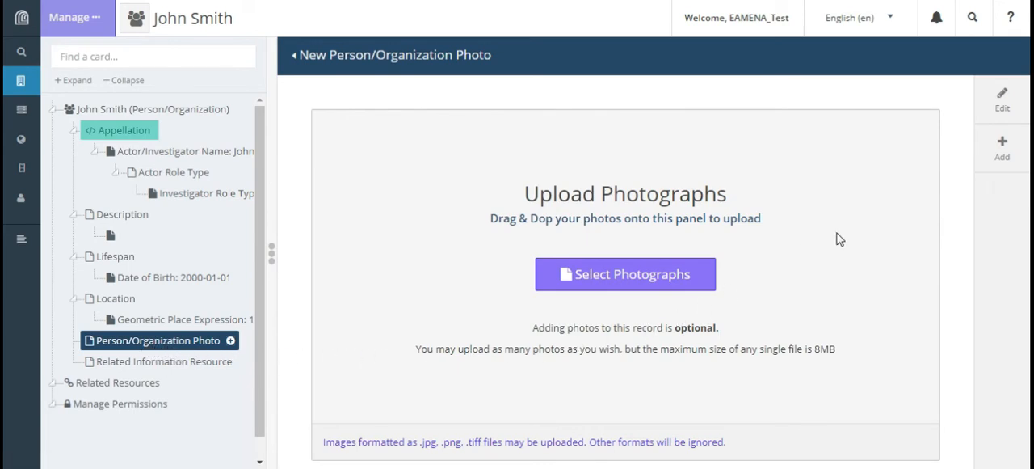
left_click(952, 222)
left_click(641, 282)
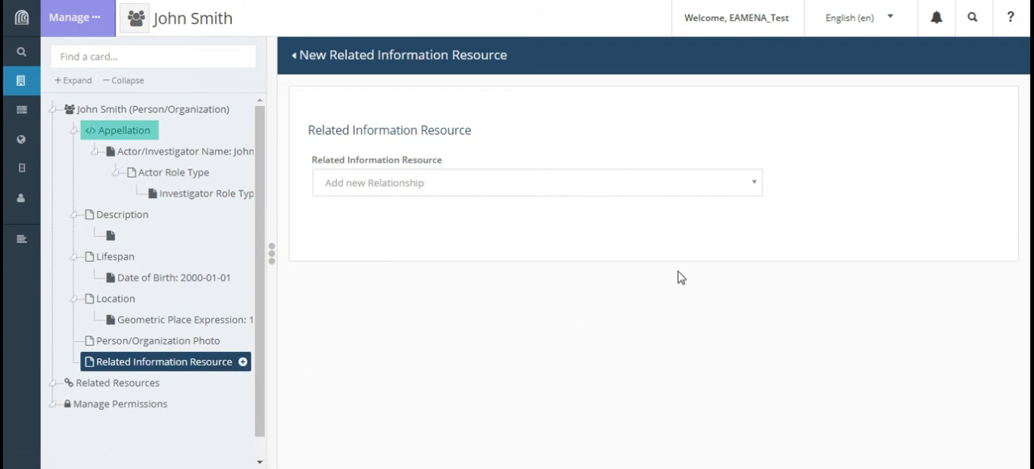
- Relate INFORMATION-0049336 in a new Related Information Resource card and add the record
left_click(754, 184)
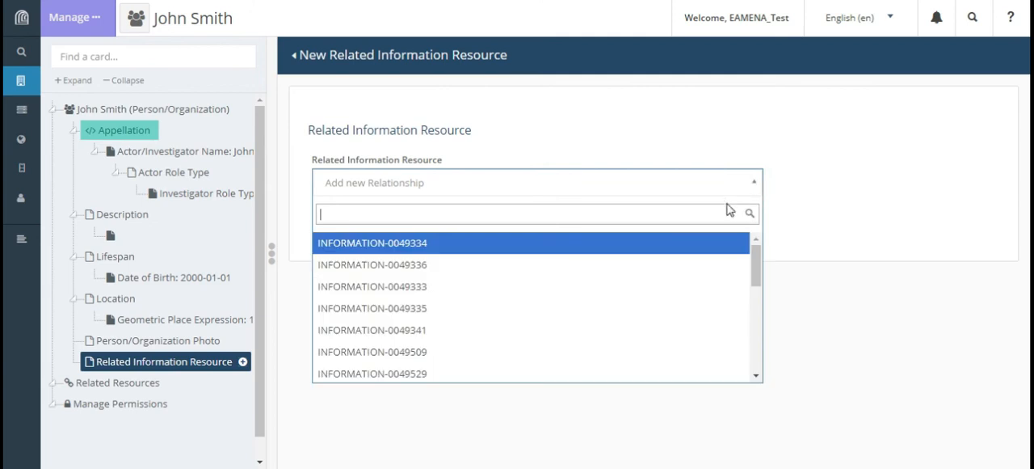
scroll(643, 287, "down", 1)
scroll(643, 287, "down", 3)
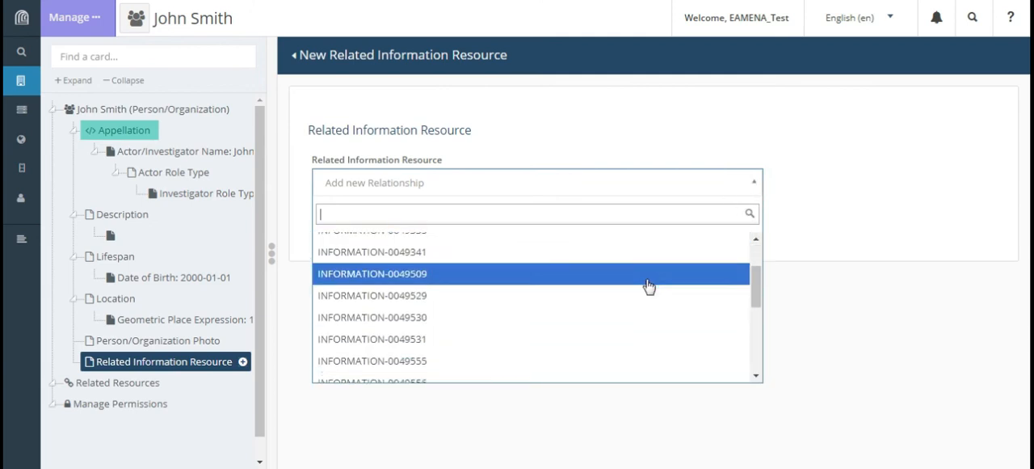
scroll(649, 286, "up", 3)
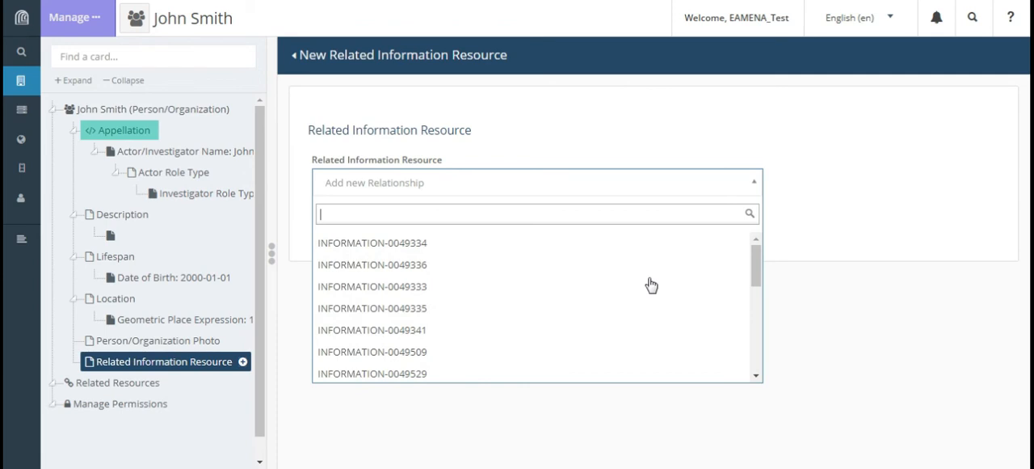
left_click(604, 280)
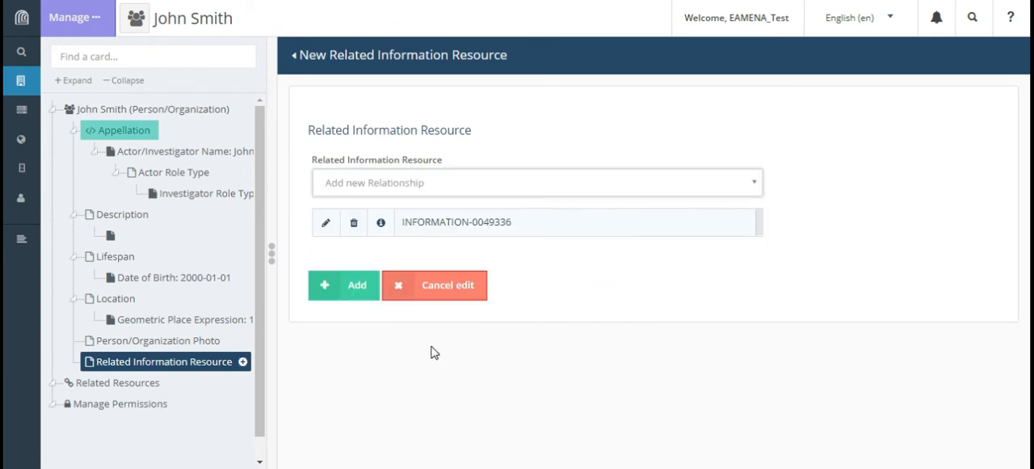
left_click(363, 294)
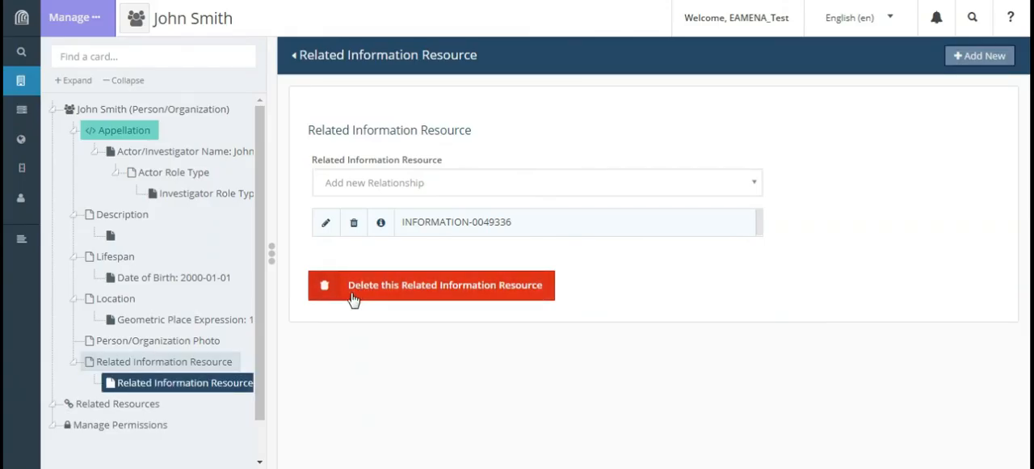
- Create a second Related Information Resource record, relate INFORMATION-0049336 to it, and save the edit
left_click(243, 363)
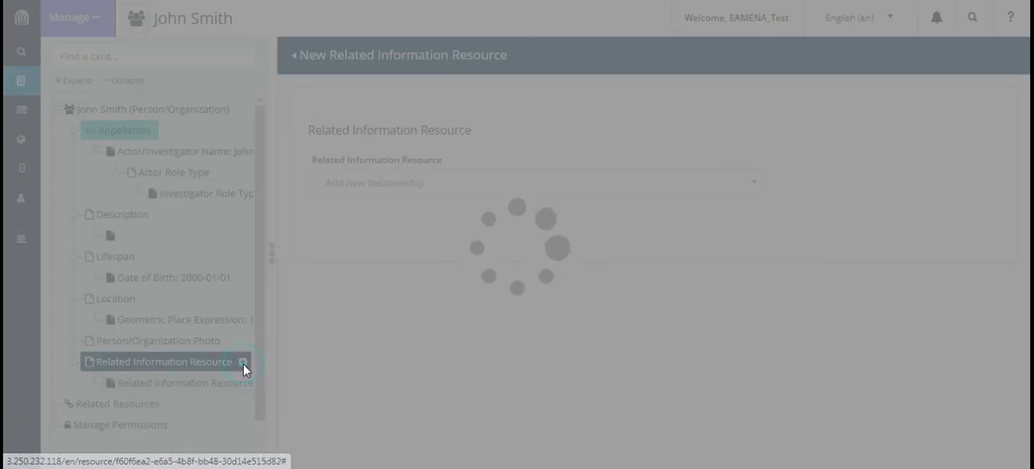
left_click(750, 182)
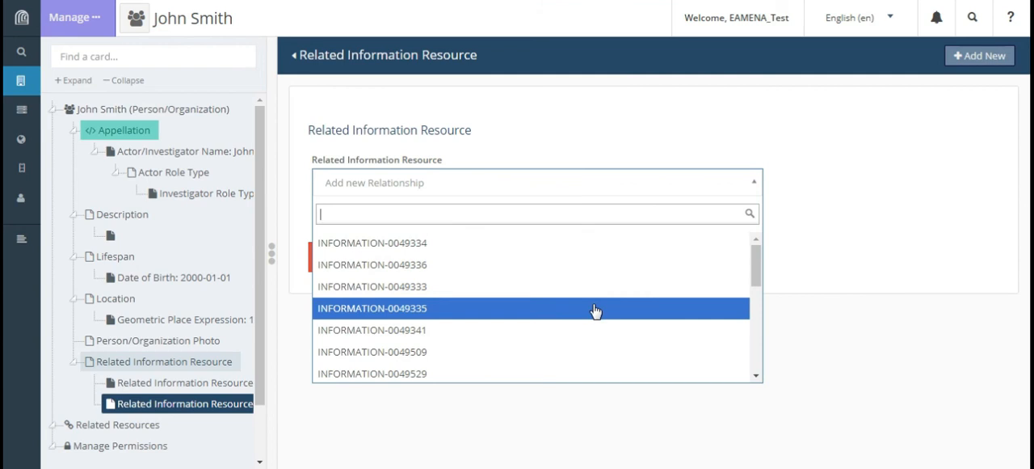
left_click(602, 266)
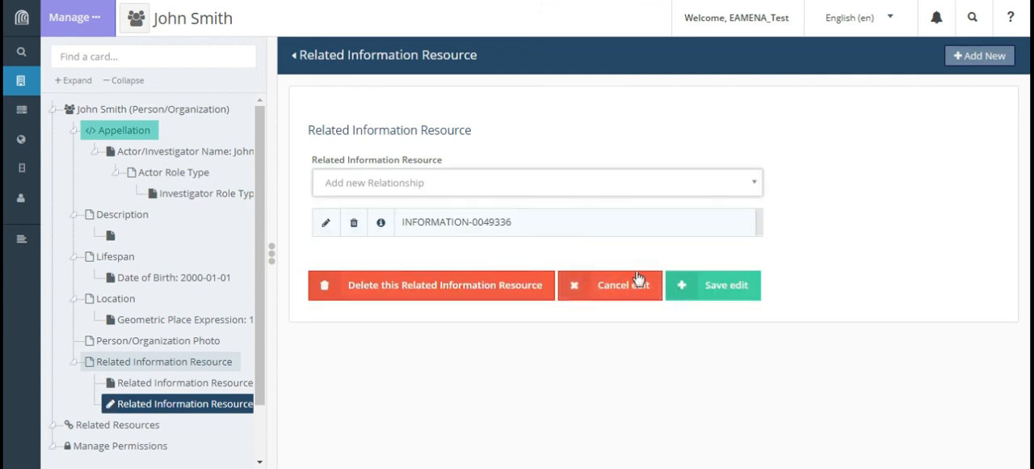
left_click(712, 286)
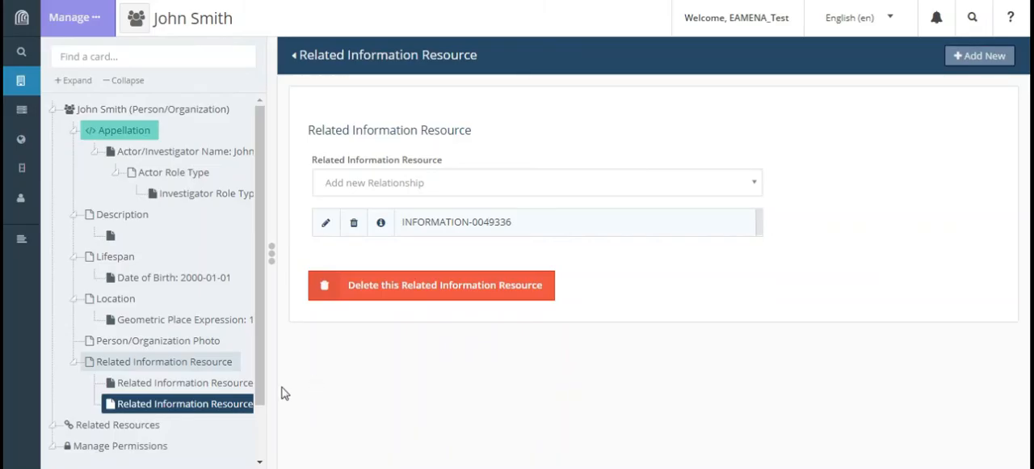
- Review the Related Resources and the resources available for relating, and open the resource's permissions page
left_click(136, 433)
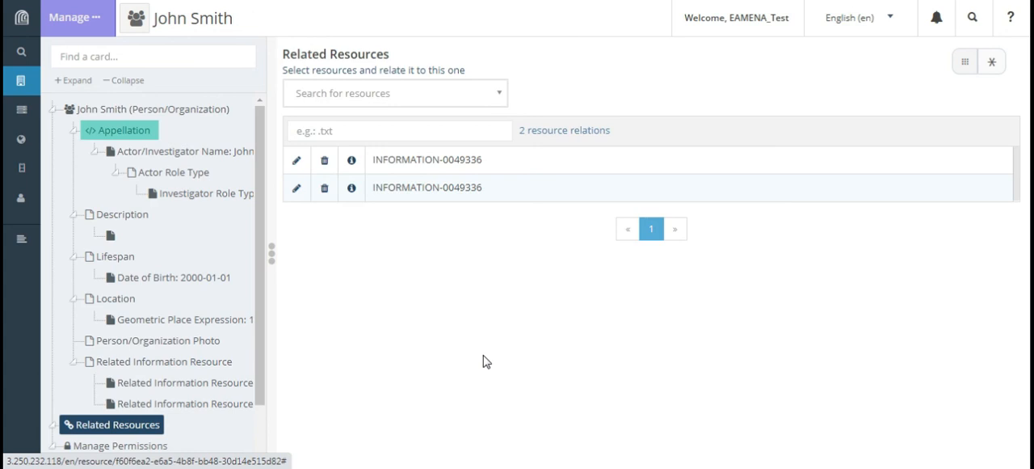
left_click(402, 98)
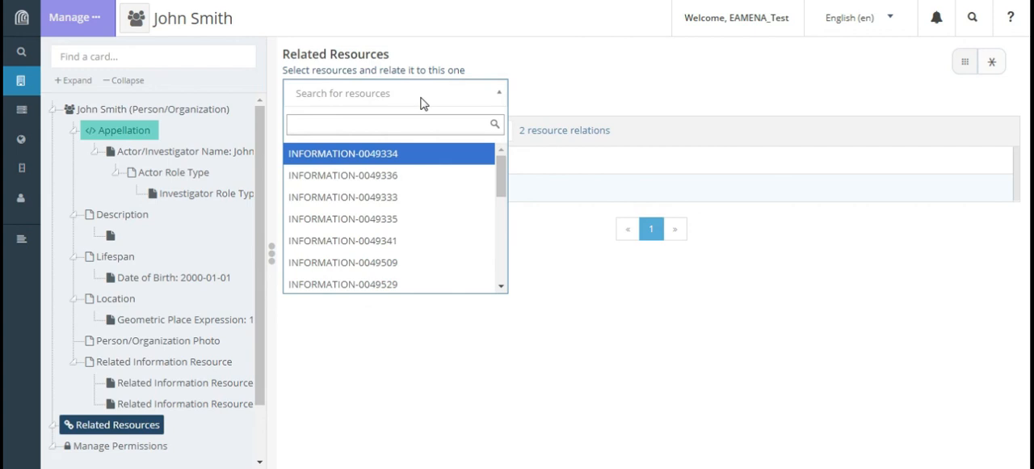
left_click(421, 100)
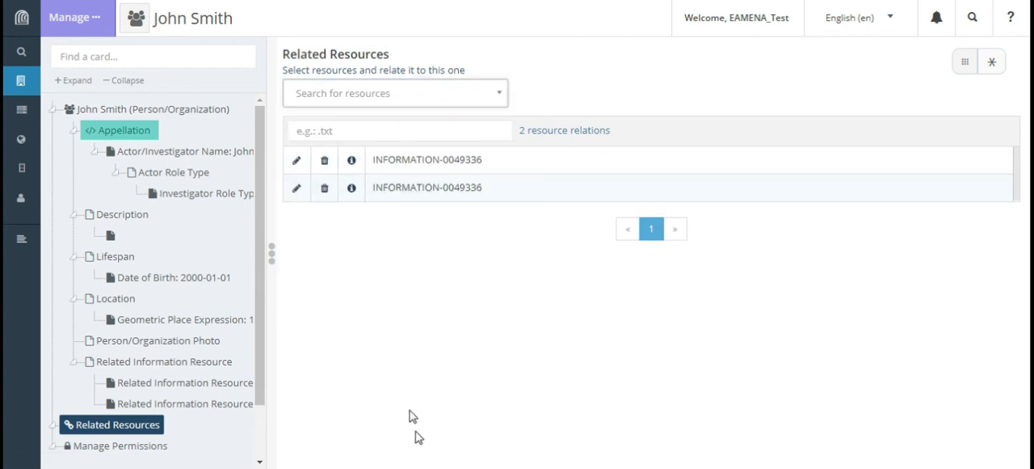
left_click(133, 451)
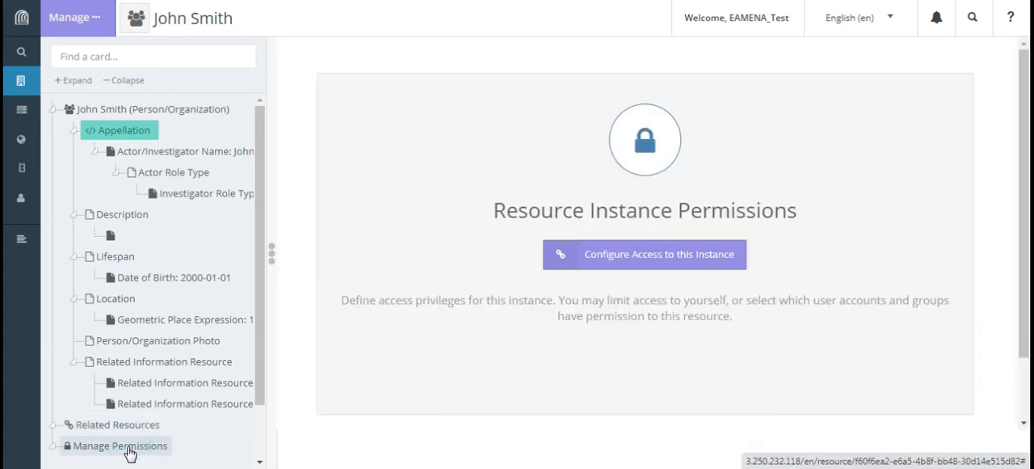